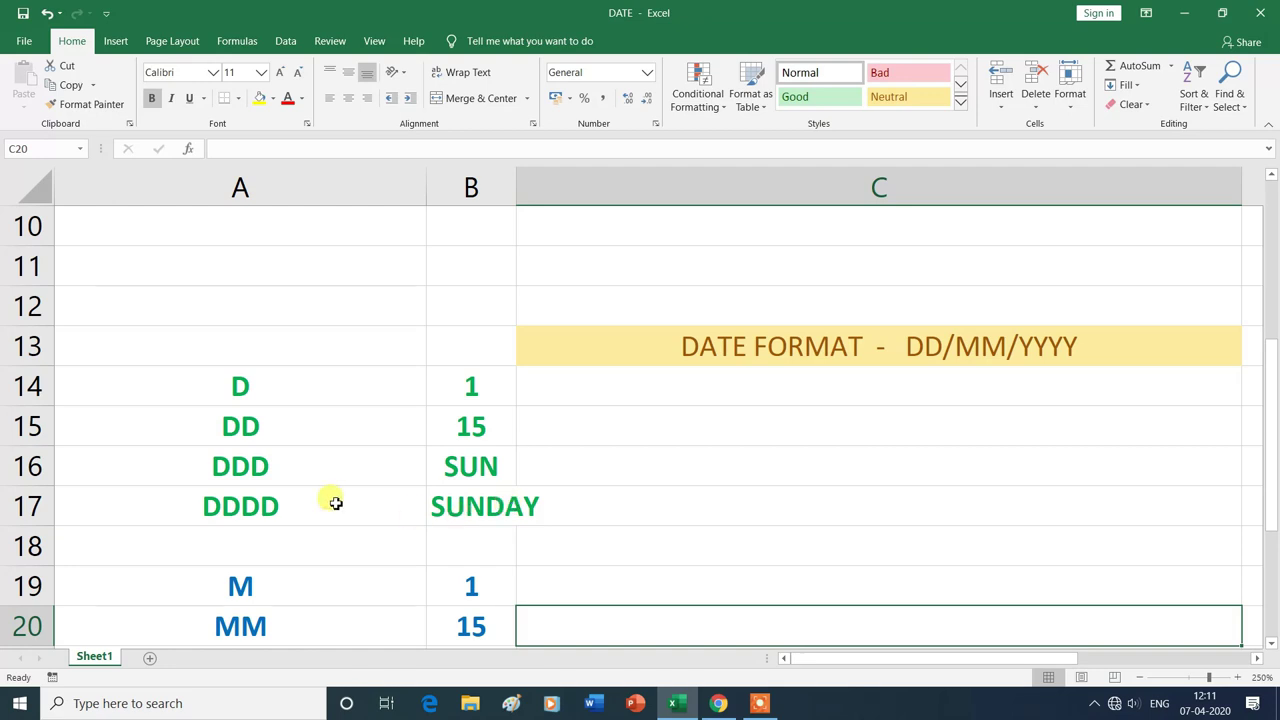
Scroll down to the MMM, MMMM, YY and YYYY code examples in rows 16–26, then back up
{"action": "scroll", "coordinate": [419, 554], "scroll_direction": "down", "scroll_amount": 1}
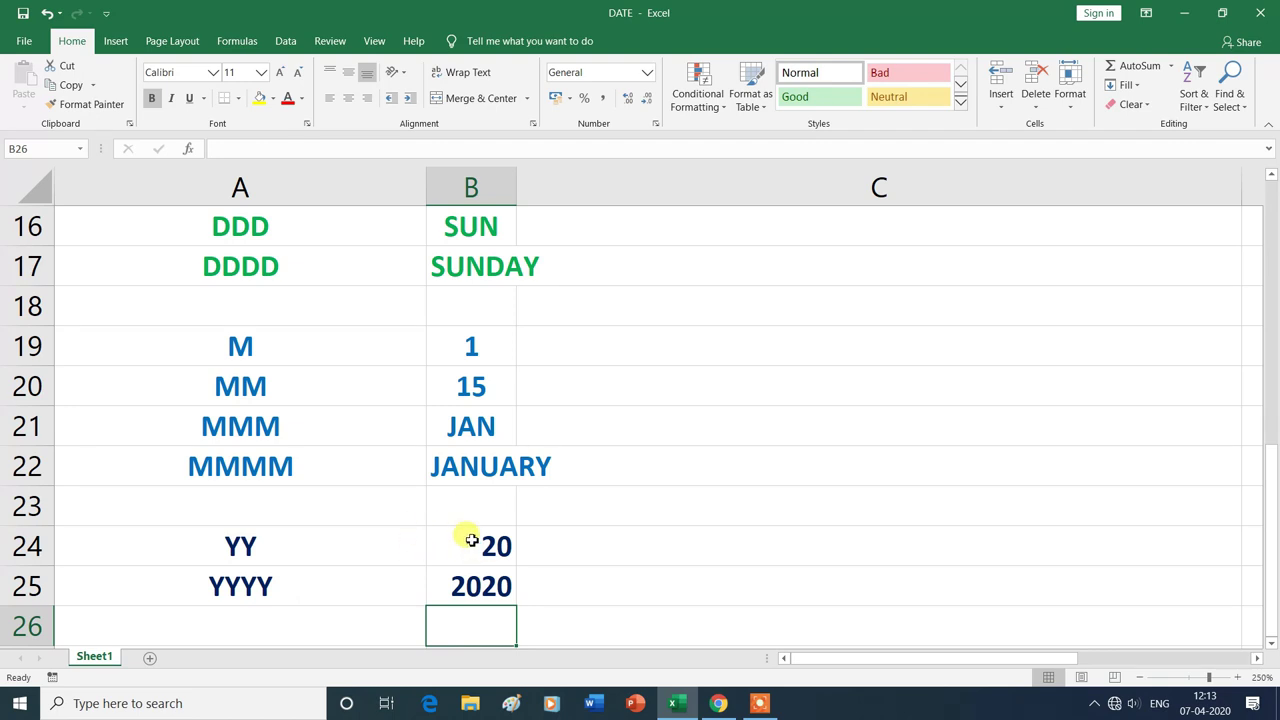
{"action": "scroll", "coordinate": [558, 590], "scroll_direction": "up", "scroll_amount": 5}
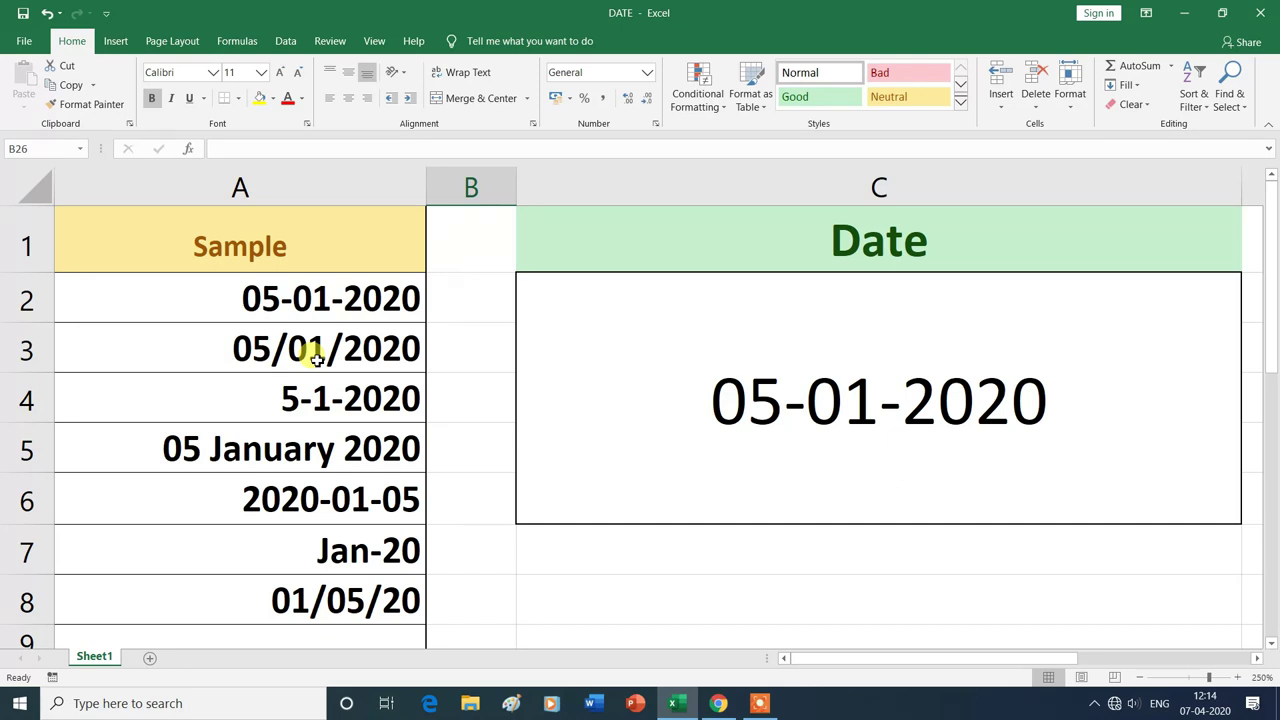
Select the merged Date cell C2 holding 05-01-2020
{"action": "left_click", "coordinate": [770, 399]}
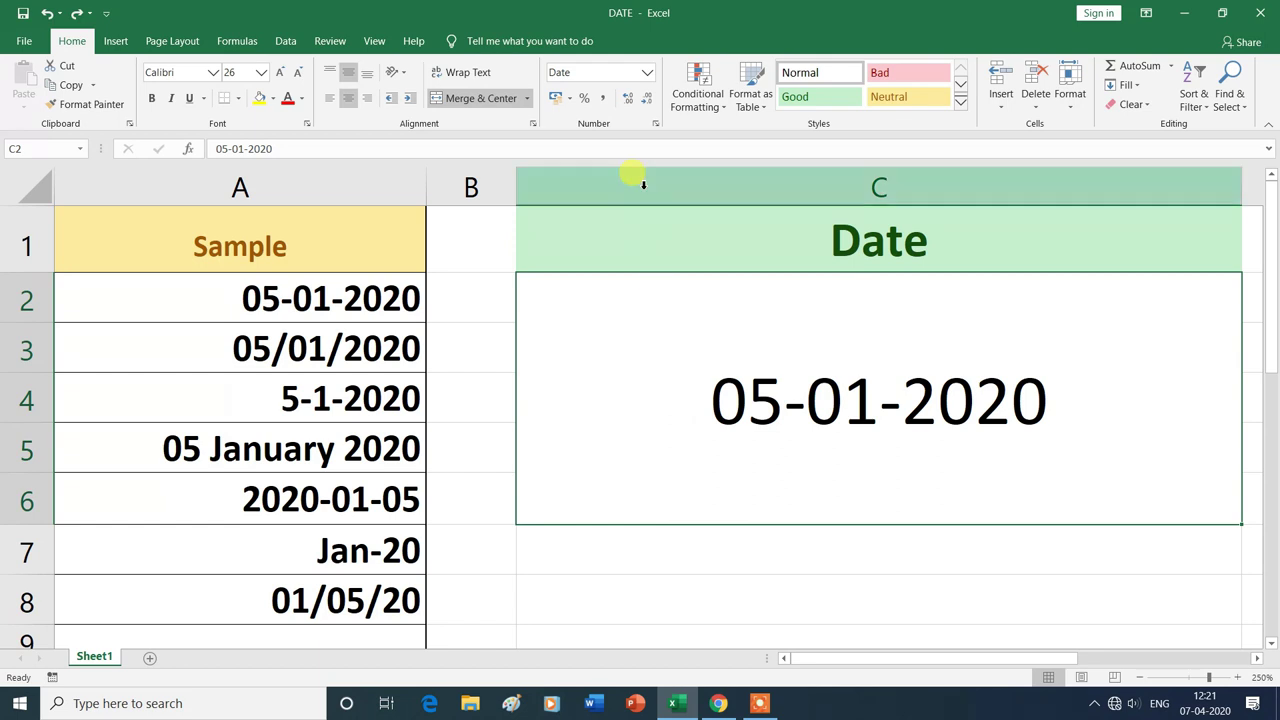
Replace C2's dd-mm-yyyy custom code with dd/mm/yyyy so it reads 05/01/2020
{"action": "left_click", "coordinate": [648, 76]}
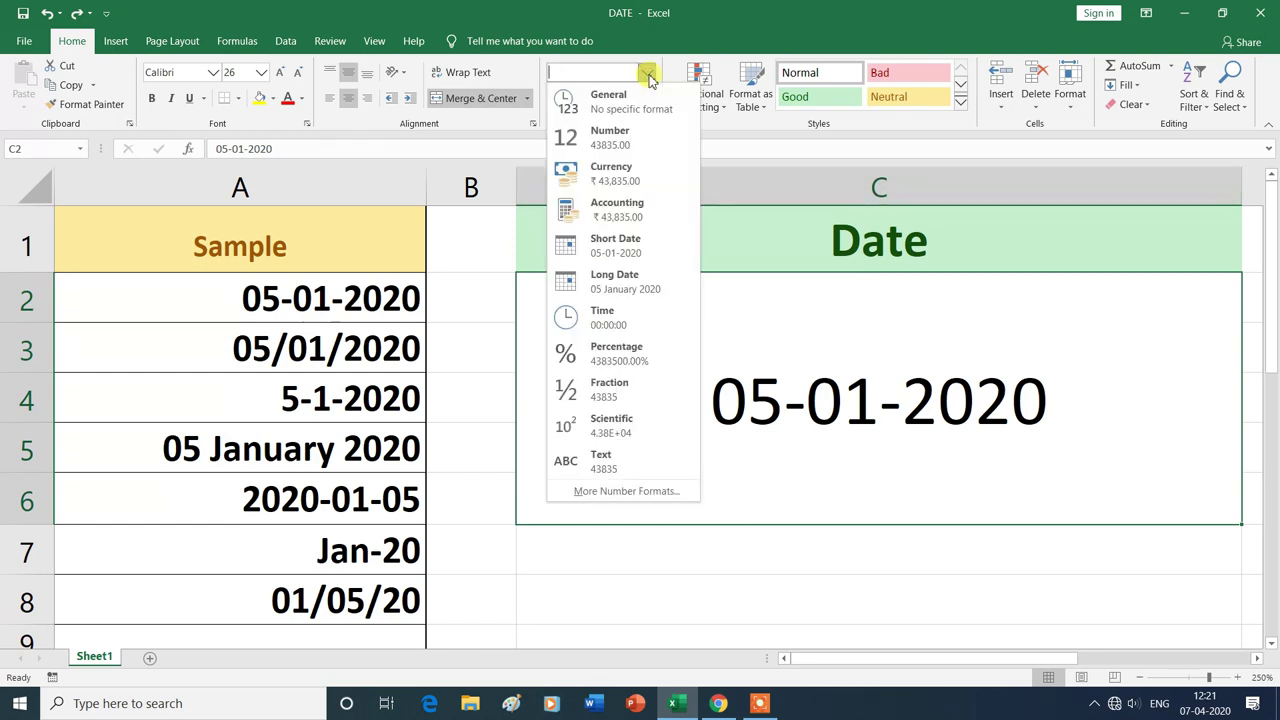
{"action": "left_click", "coordinate": [622, 494]}
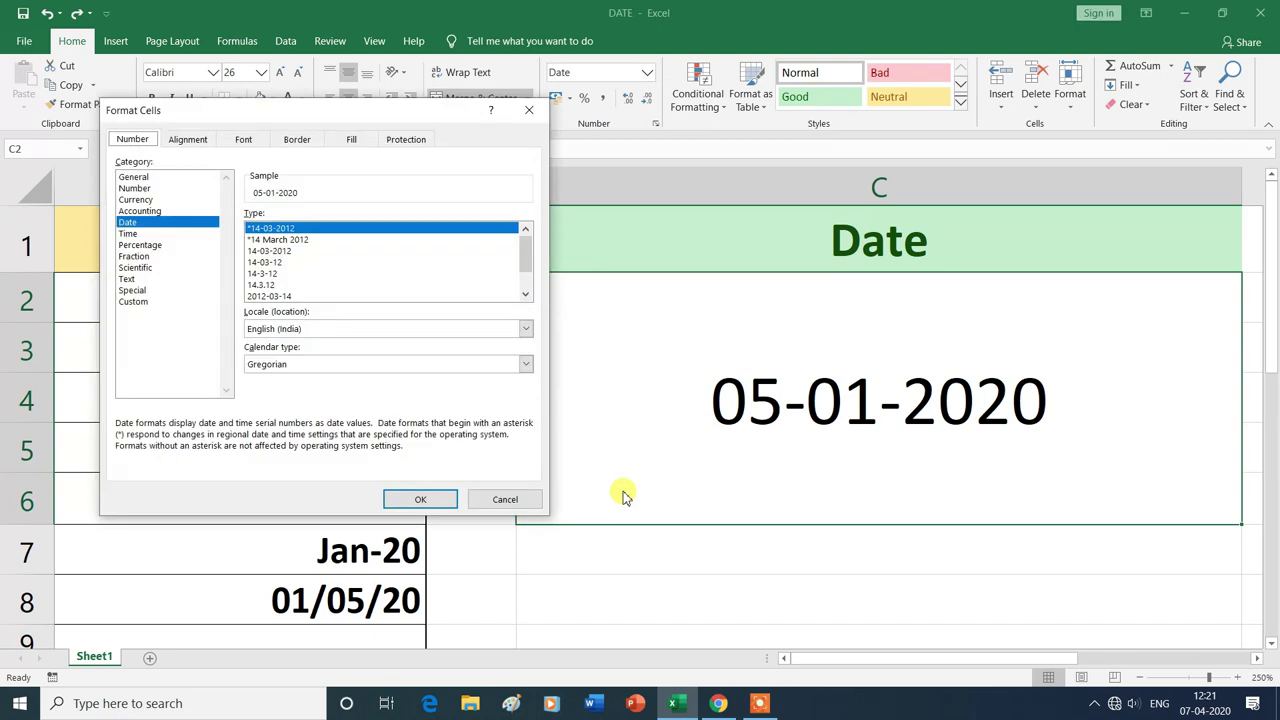
{"action": "left_click_drag", "start_coordinate": [404, 115], "coordinate": [338, 117]}
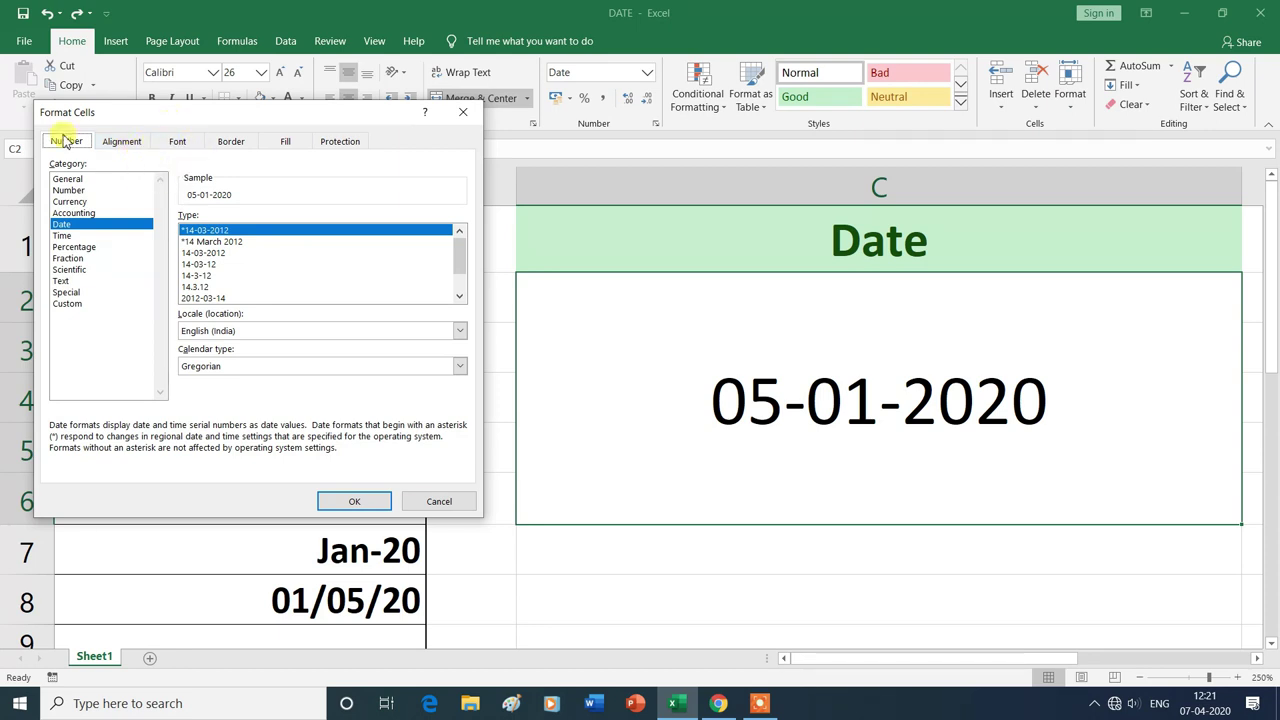
{"action": "left_click", "coordinate": [77, 312]}
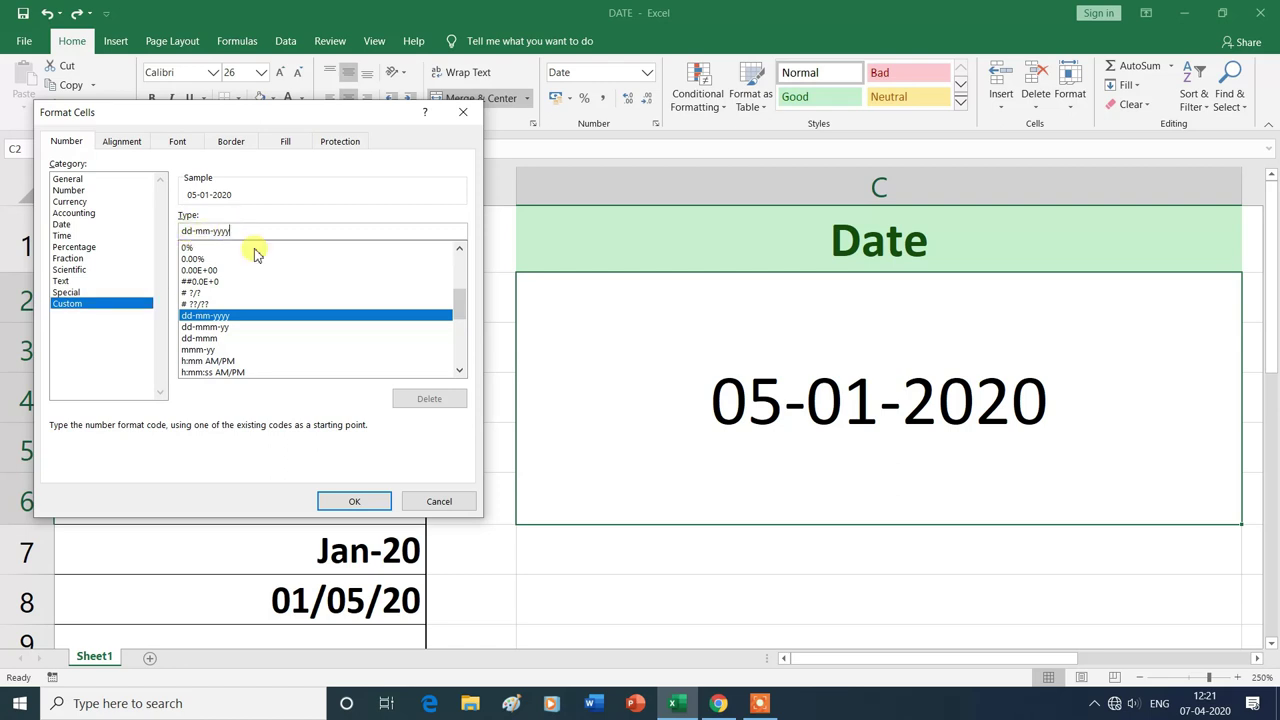
{"action": "key", "text": "BackSpace"}
{"action": "key", "text": "BackSpace"}
{"action": "key", "text": "BackSpace"}
{"action": "key", "text": "BackSpace"}
{"action": "type", "text": "/mm/"}
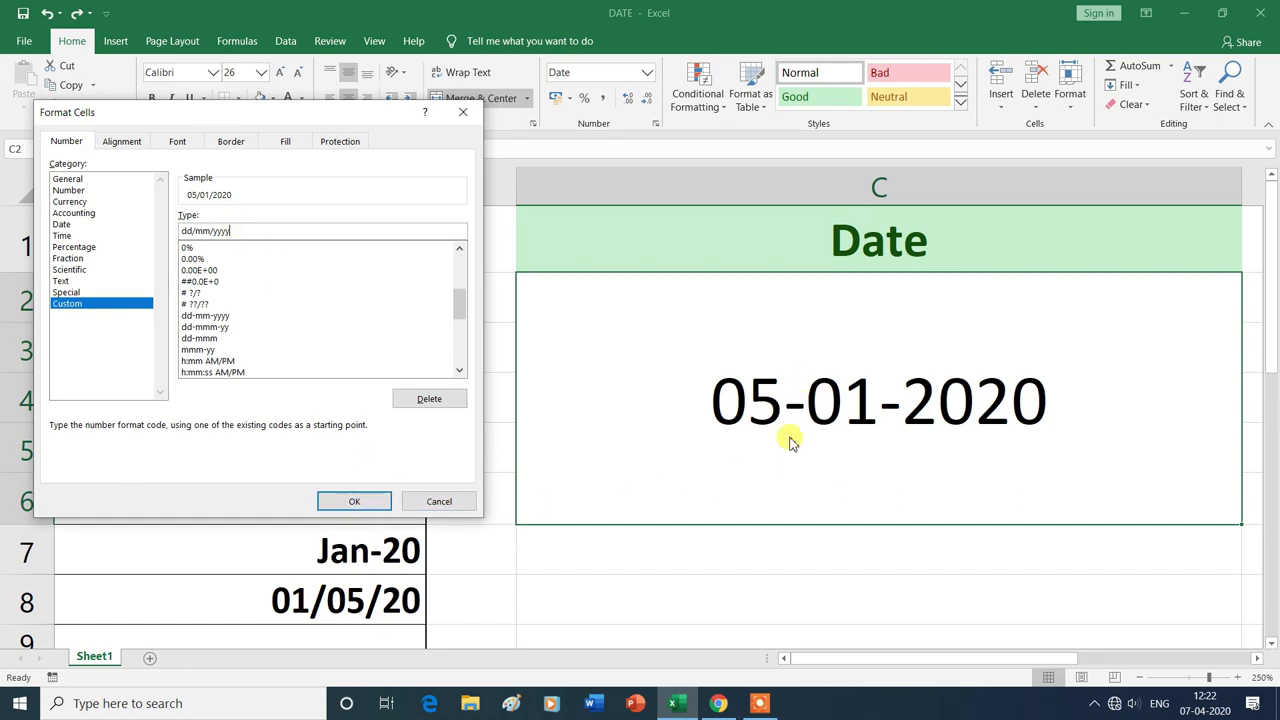
{"action": "left_click", "coordinate": [355, 502]}
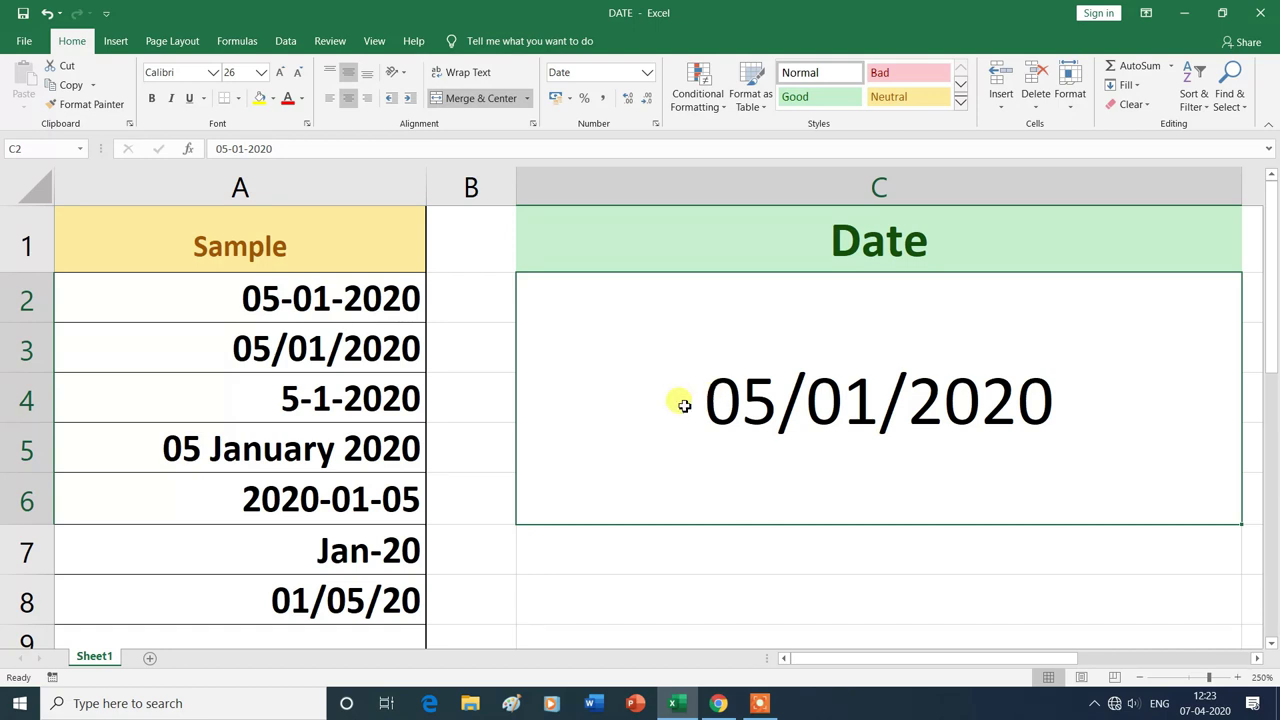
Change C2's custom format code to d-m-yyyy so the date shows 5-1-2020
{"action": "left_click", "coordinate": [646, 73]}
{"action": "left_click", "coordinate": [606, 490]}
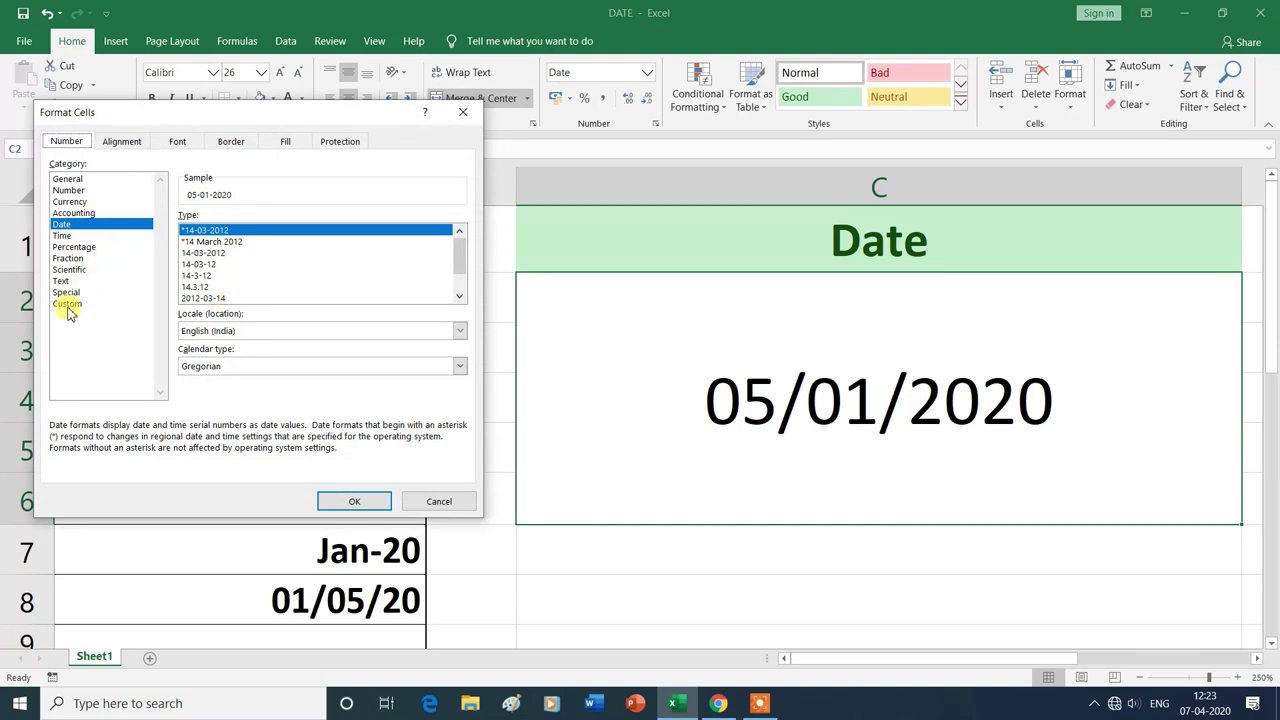
{"action": "left_click", "coordinate": [68, 304]}
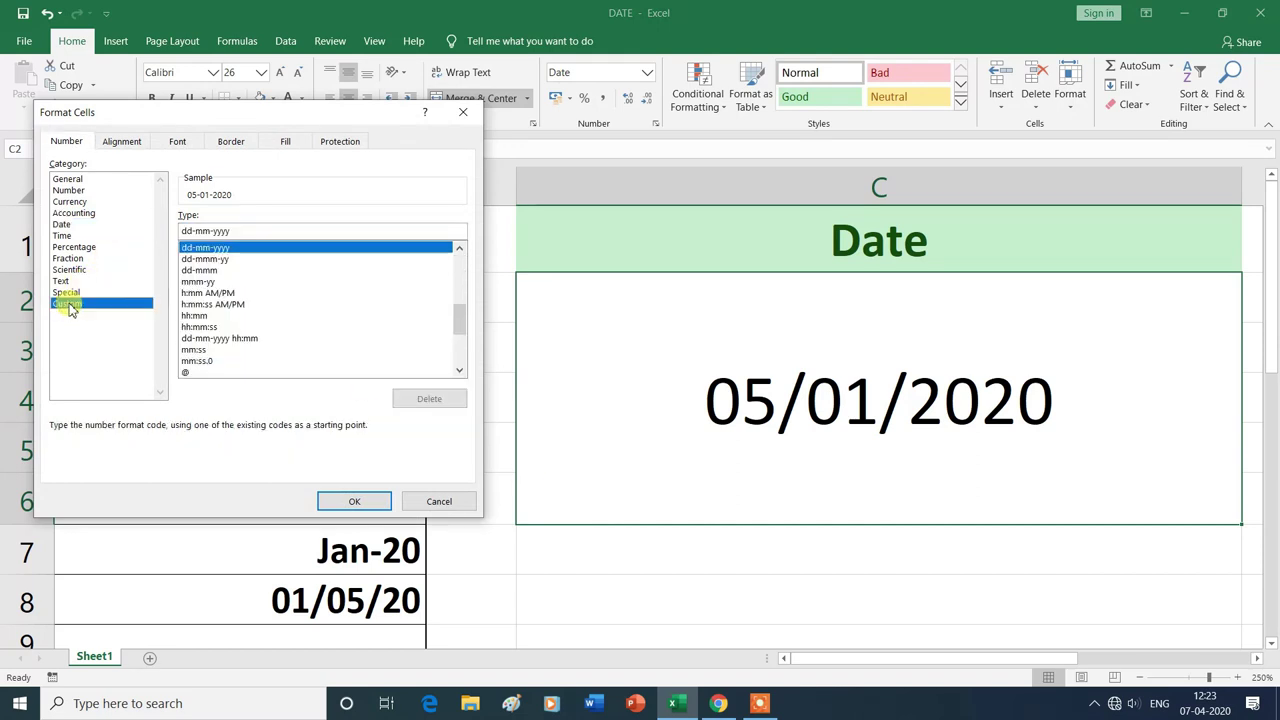
{"action": "left_click", "coordinate": [239, 231]}
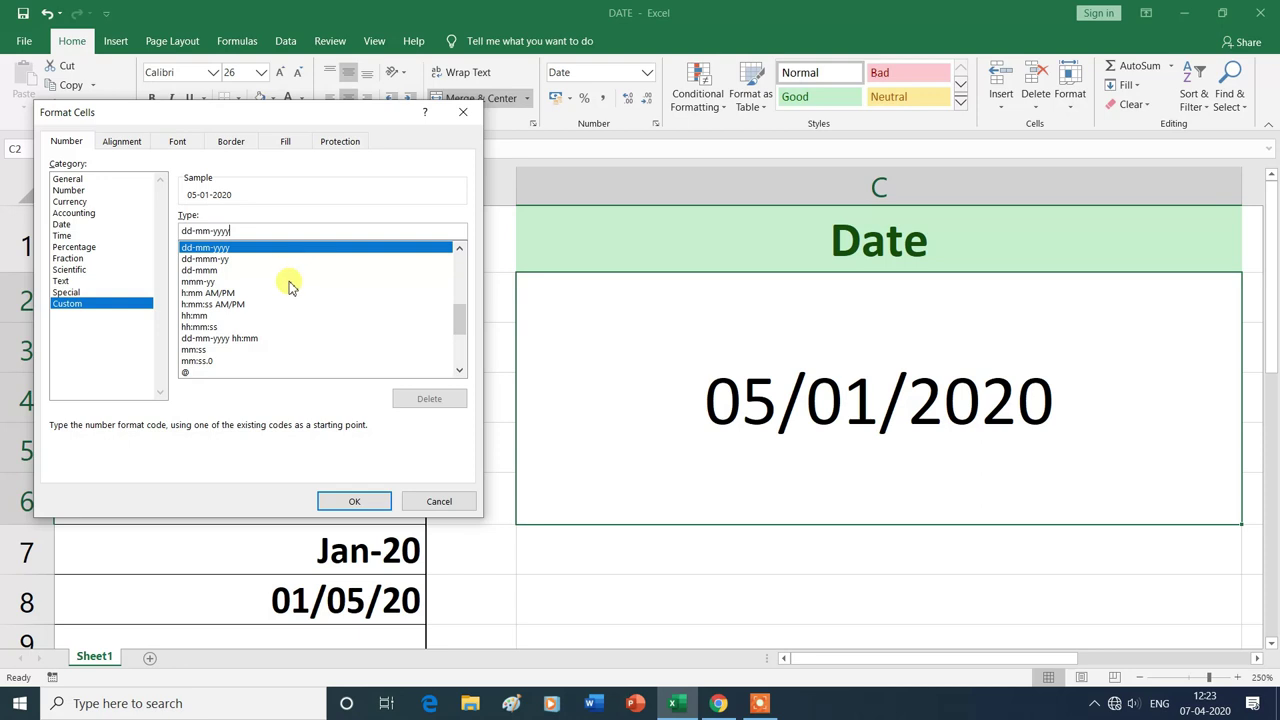
{"action": "key", "text": "BackSpace"}
{"action": "key", "text": "BackSpace"}
{"action": "key", "text": "BackSpace"}
{"action": "key", "text": "BackSpace"}
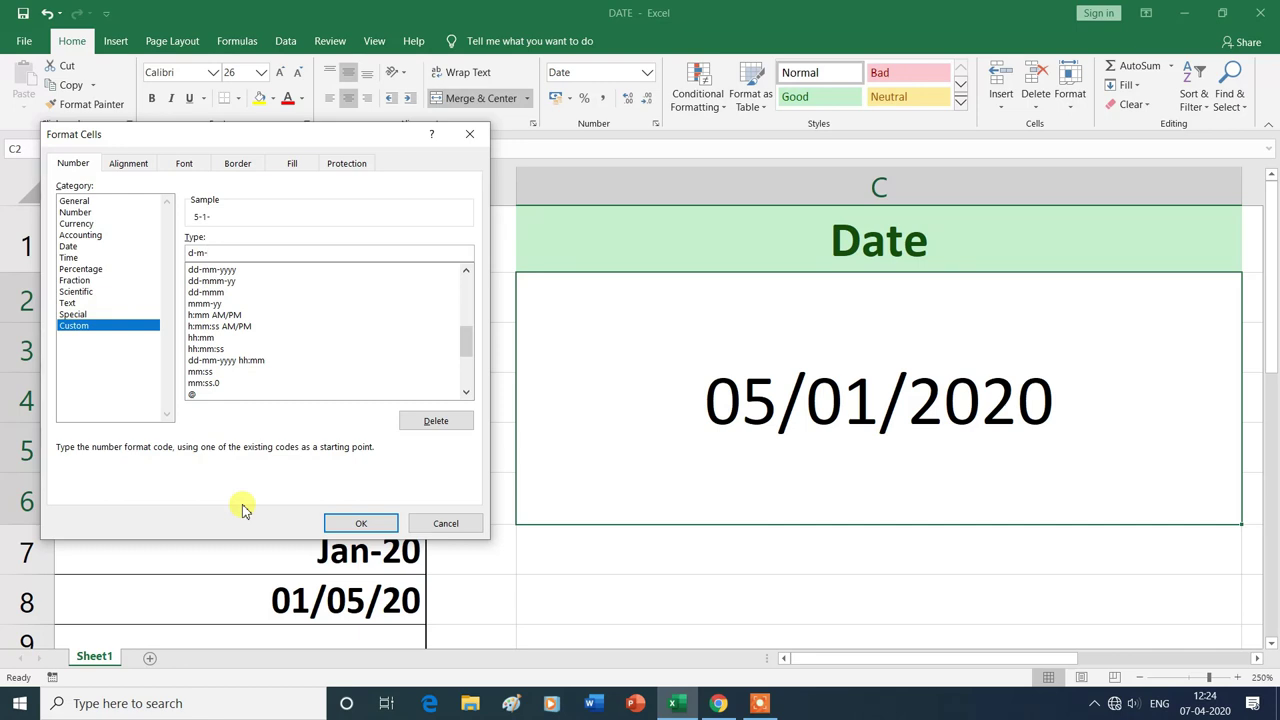
{"action": "type", "text": "yyyy"}
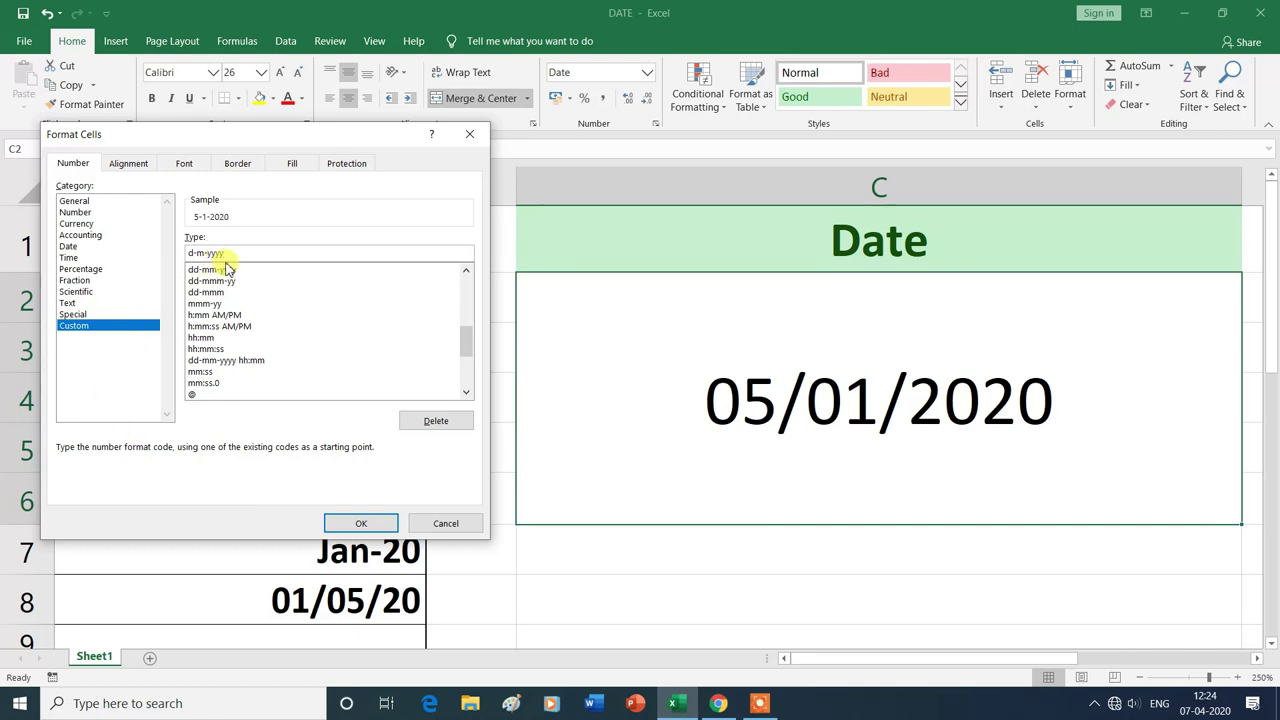
{"action": "left_click", "coordinate": [364, 528]}
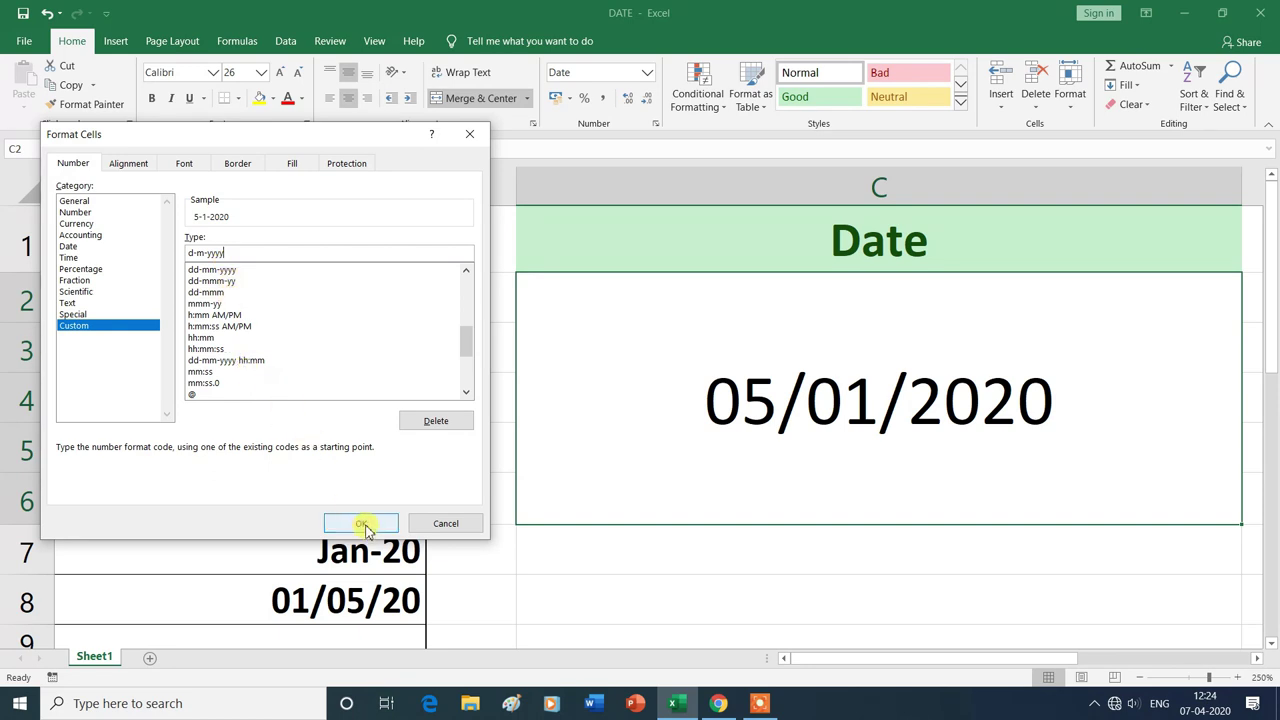
{"action": "left_click", "coordinate": [364, 528]}
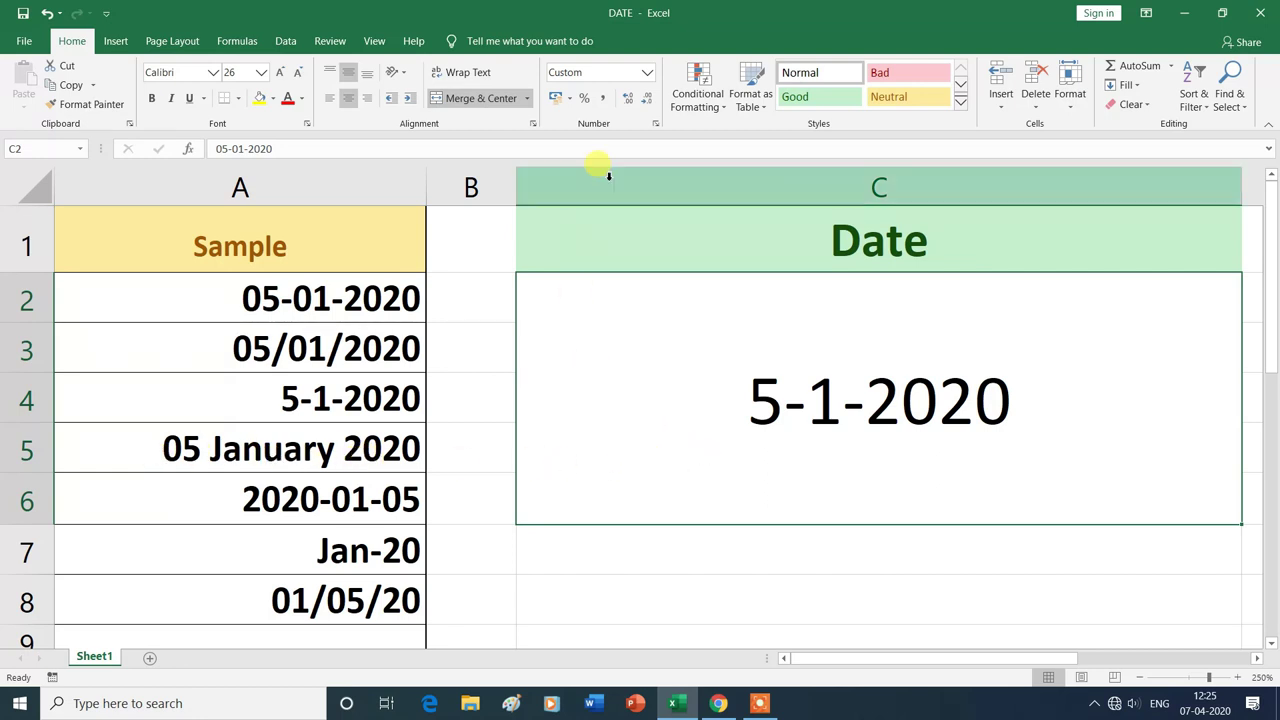
Open the Home tab's Number Format dropdown for cell C2
{"action": "left_click", "coordinate": [646, 72]}
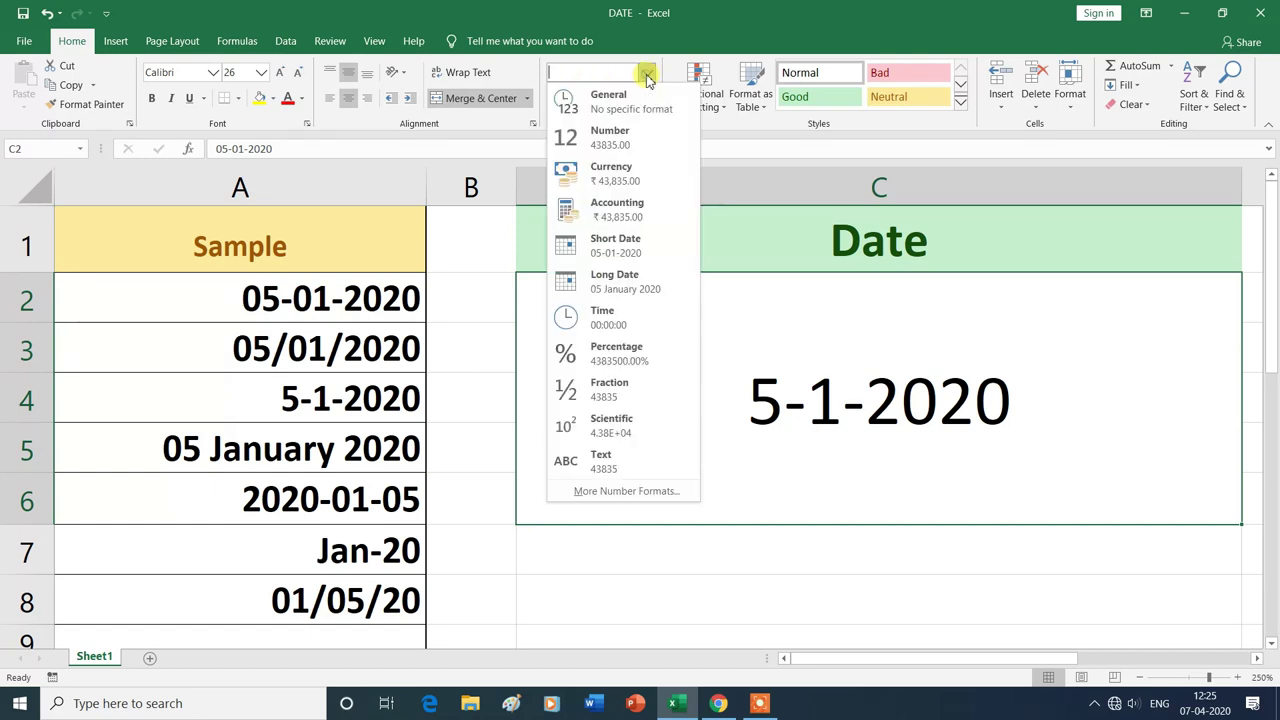
Replace C2's d-m-yyyy code with dd mmmm yyyy so it reads 05 January 2020
{"action": "left_click", "coordinate": [606, 490]}
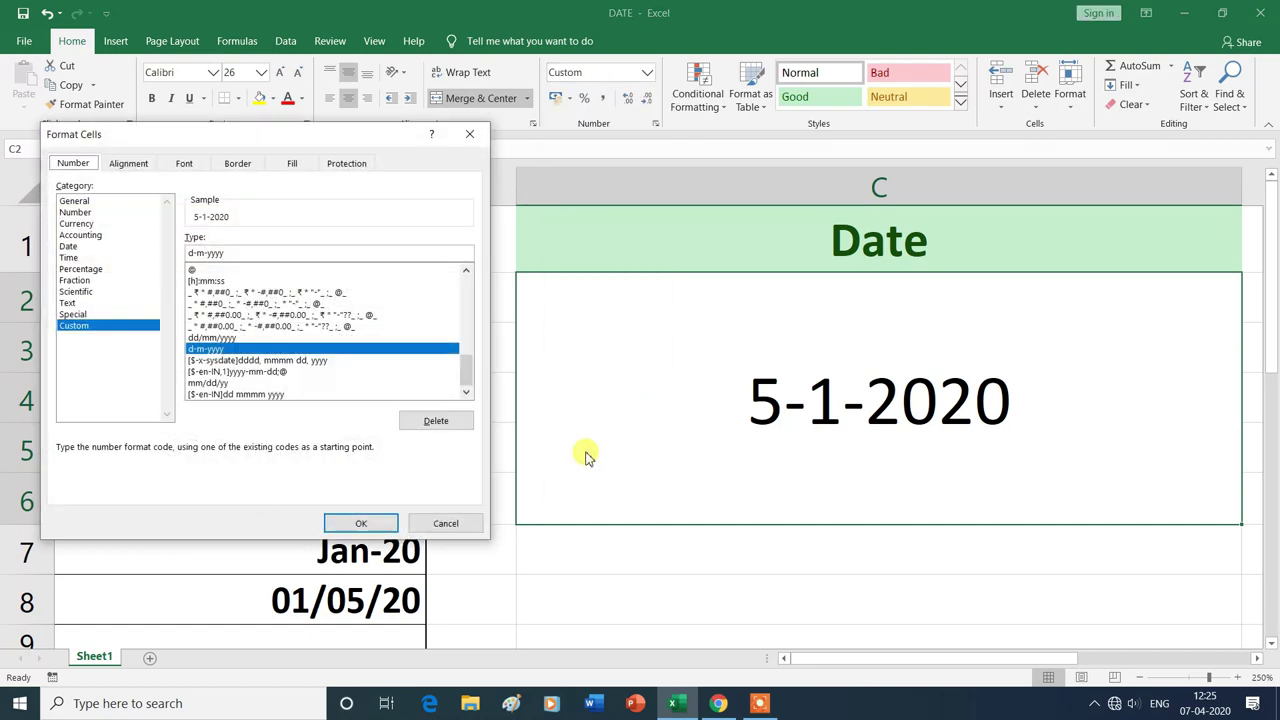
{"action": "left_click_drag", "start_coordinate": [350, 135], "coordinate": [963, 166]}
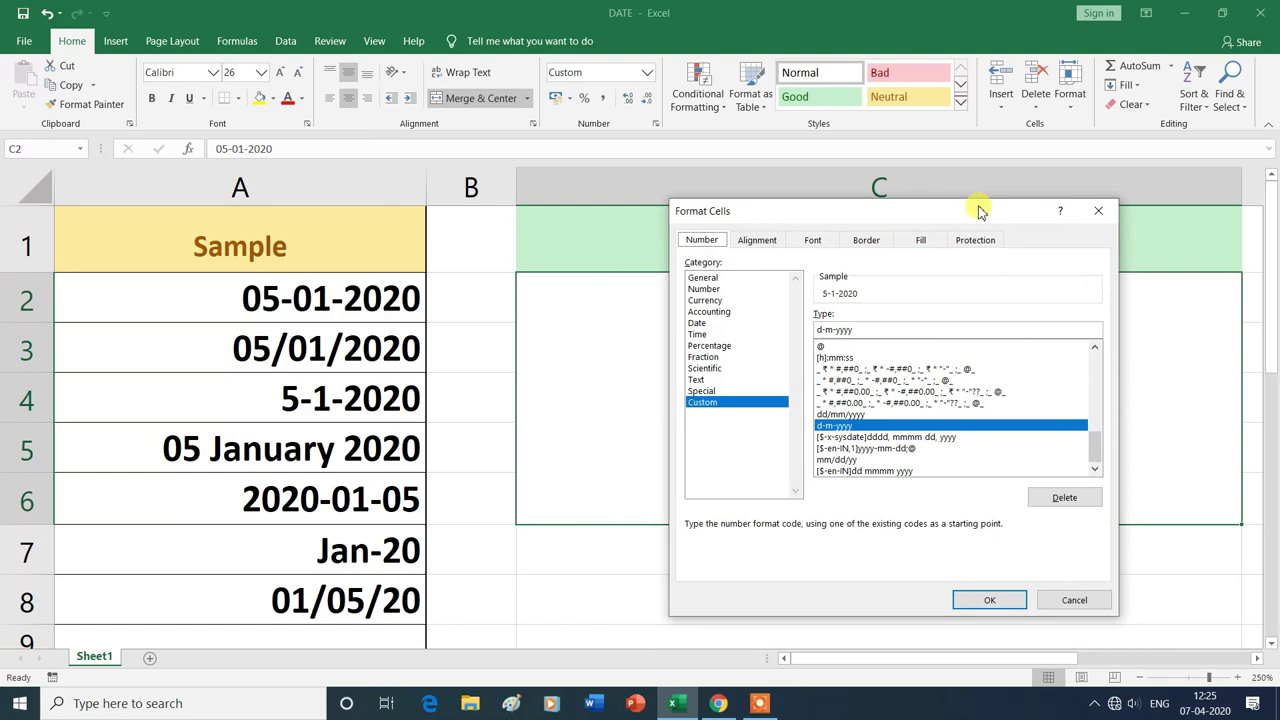
{"action": "left_click_drag", "start_coordinate": [963, 166], "coordinate": [848, 168]}
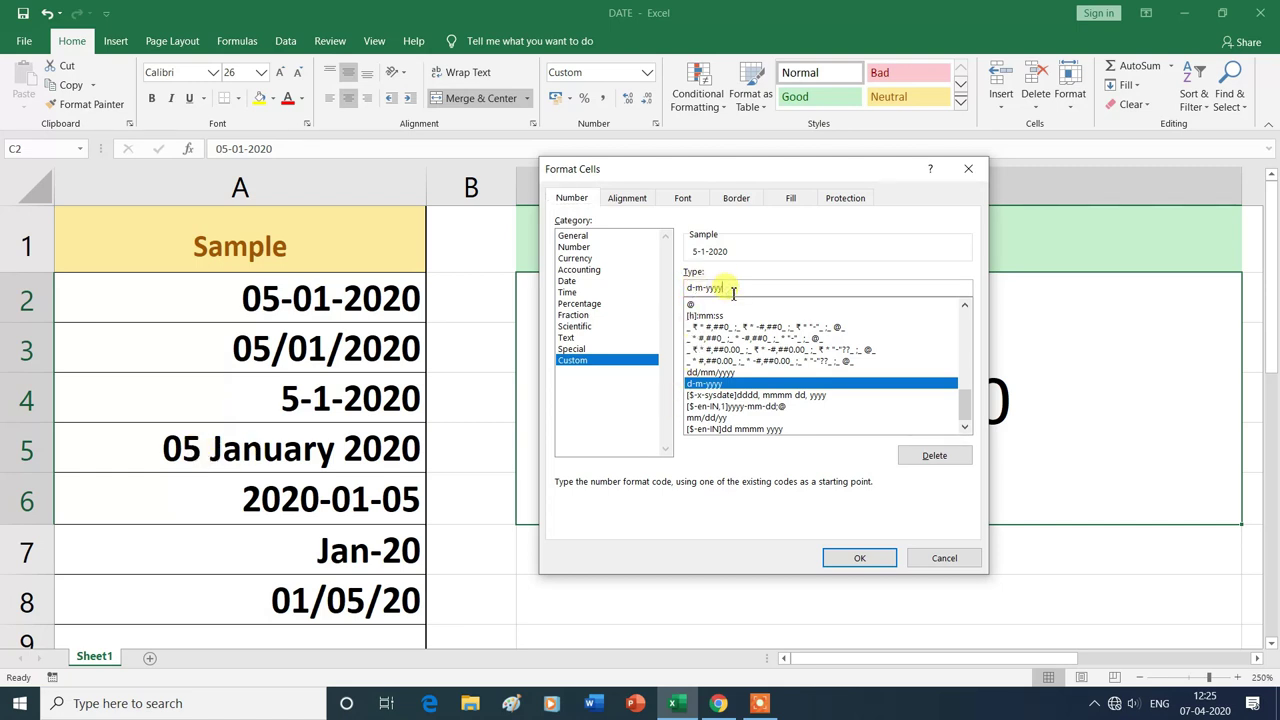
{"action": "left_click", "coordinate": [732, 288]}
{"action": "key", "text": "BackSpace"}
{"action": "key", "text": "BackSpace"}
{"action": "key", "text": "BackSpace"}
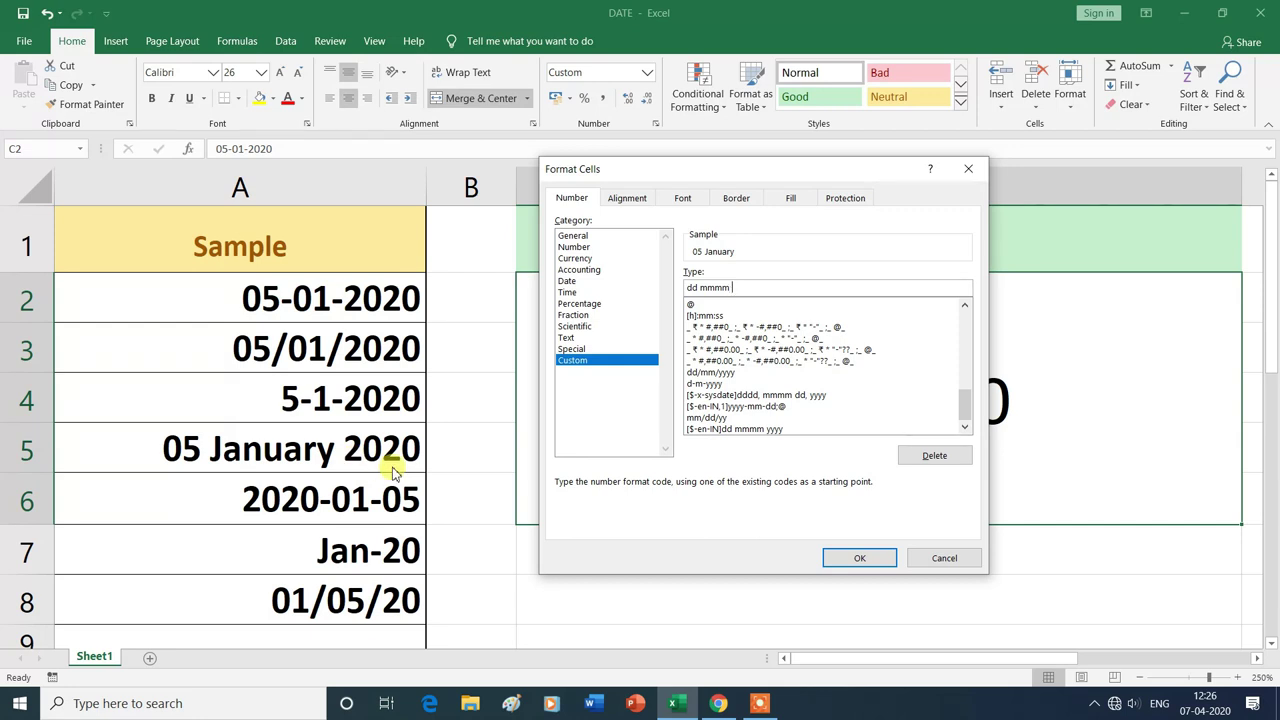
{"action": "type", "text": "d mmmm"}
{"action": "type", "text": "yyyy"}
{"action": "left_click", "coordinate": [862, 560]}
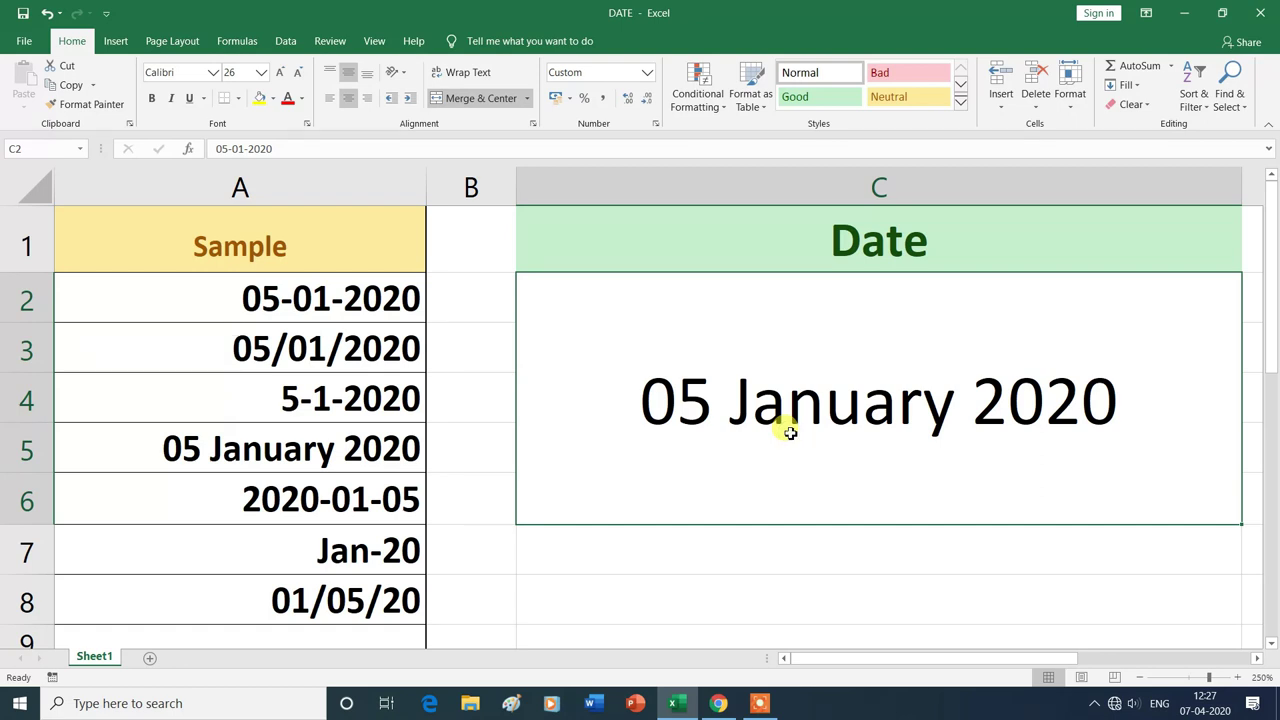
Set C2's custom format code to yyyy-mm-dd so the date shows 2020-01-05
{"action": "left_click", "coordinate": [648, 76]}
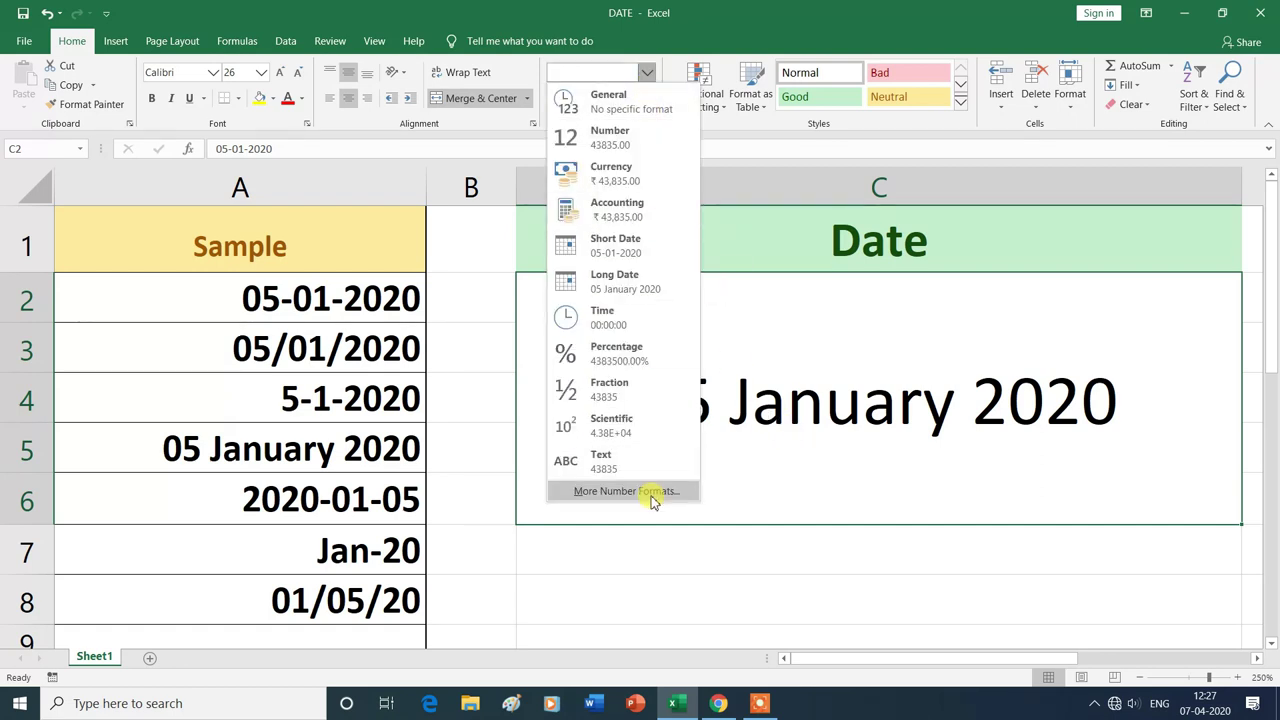
{"action": "left_click", "coordinate": [651, 491]}
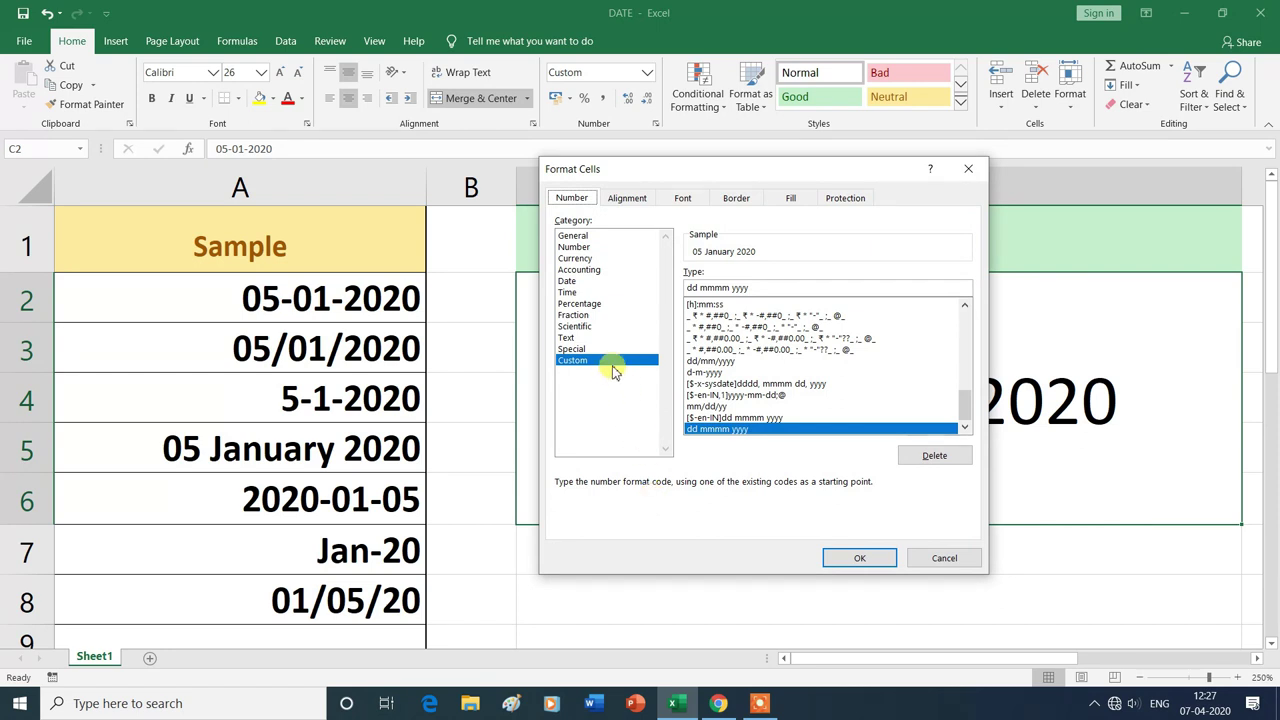
{"action": "left_click", "coordinate": [771, 288]}
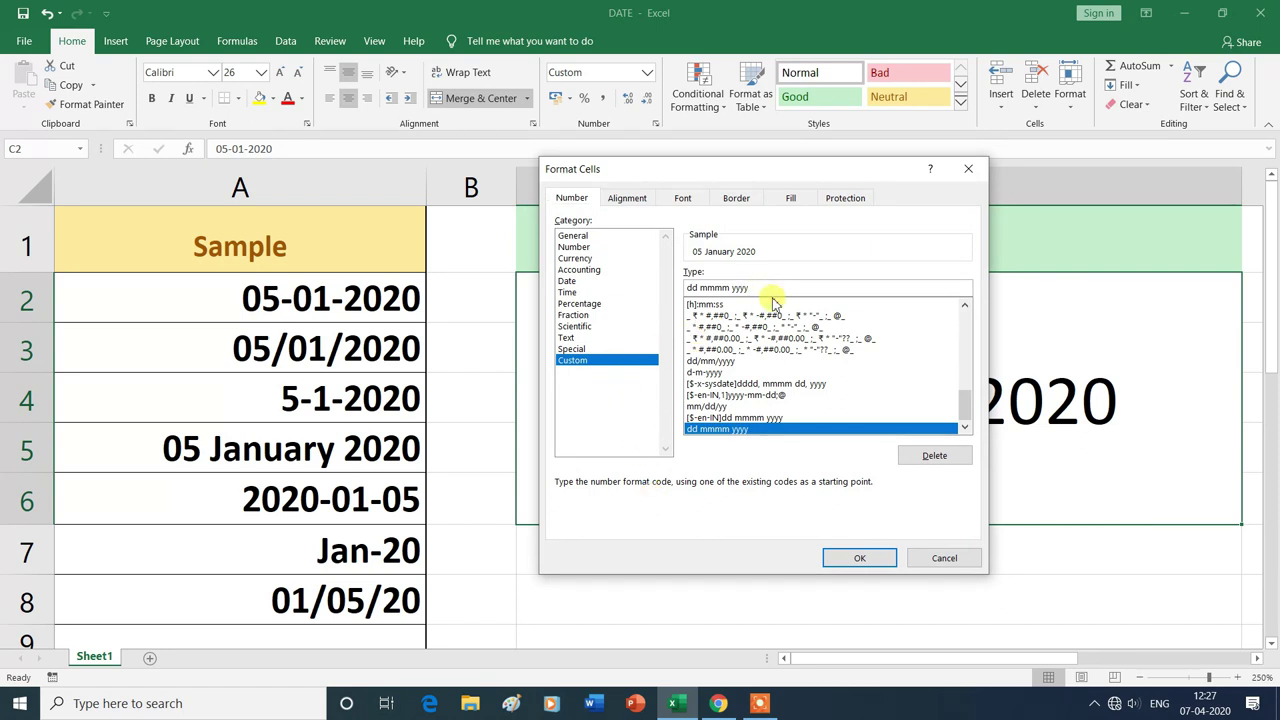
{"action": "key", "text": "BackSpace"}
{"action": "key", "text": "BackSpace"}
{"action": "key", "text": "BackSpace"}
{"action": "key", "text": "BackSpace"}
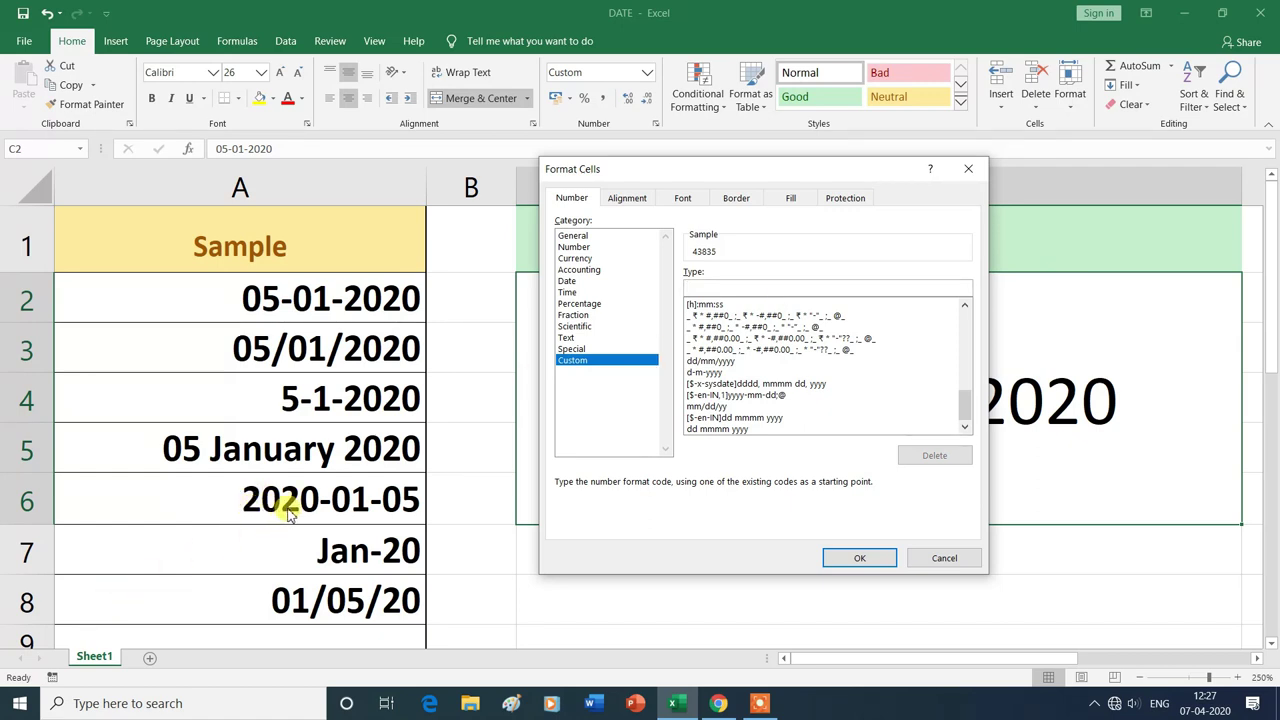
{"action": "type", "text": "yyyy-"}
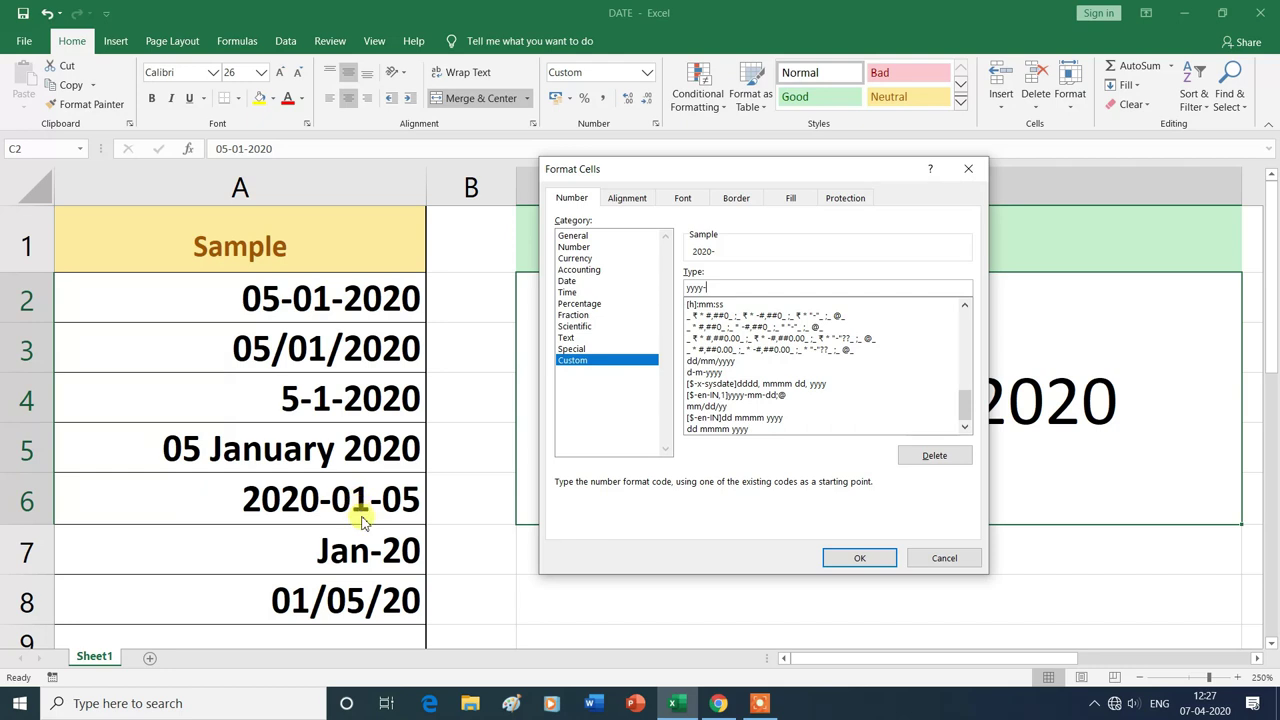
{"action": "type", "text": "mm"}
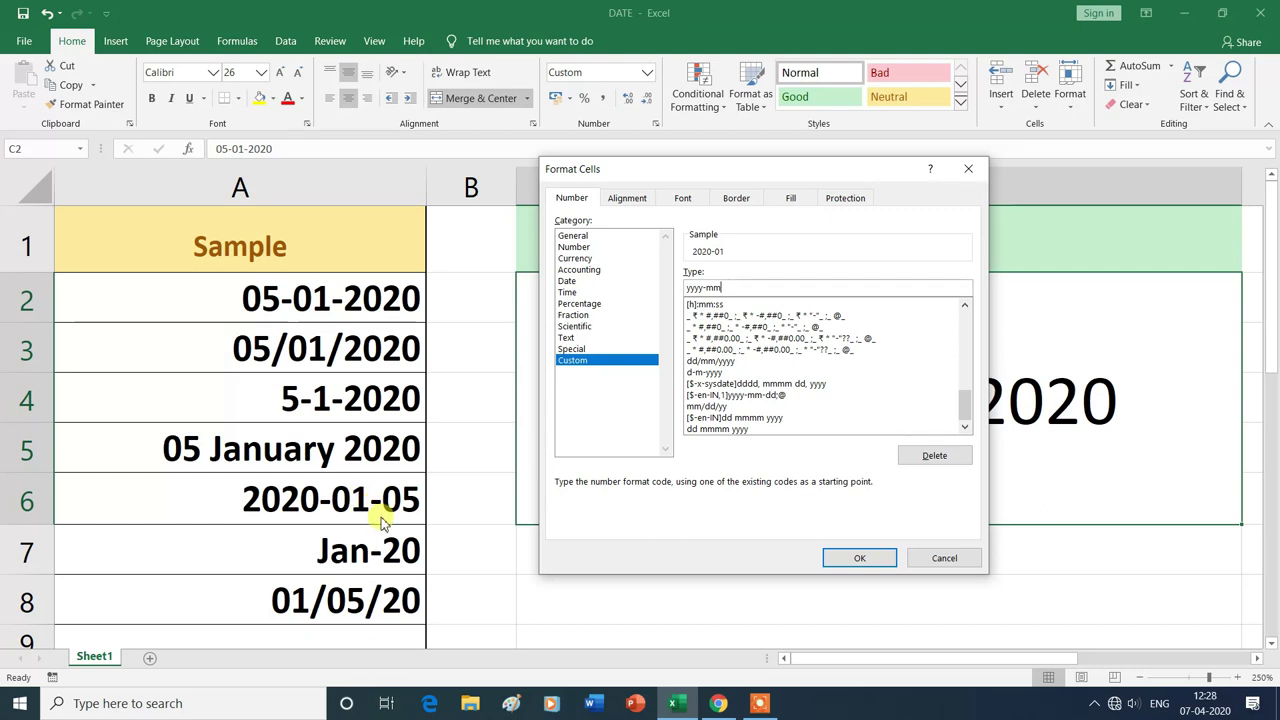
{"action": "type", "text": "-dd"}
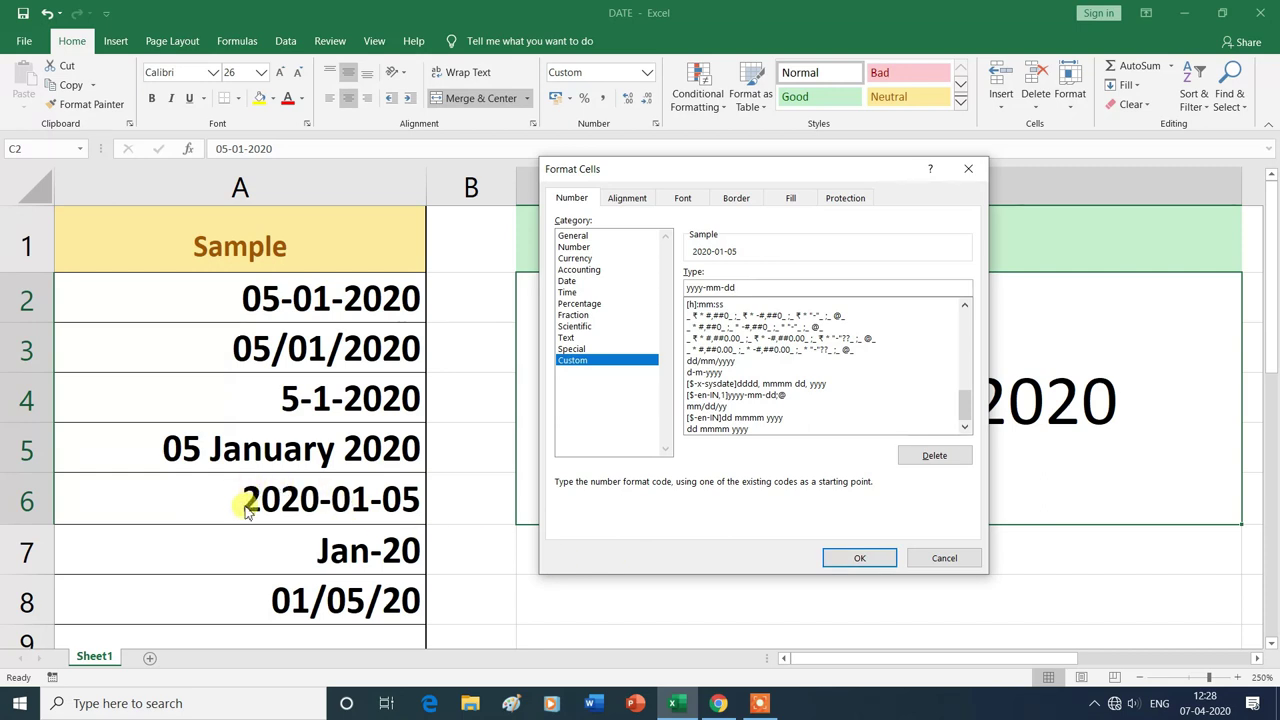
{"action": "left_click", "coordinate": [872, 559]}
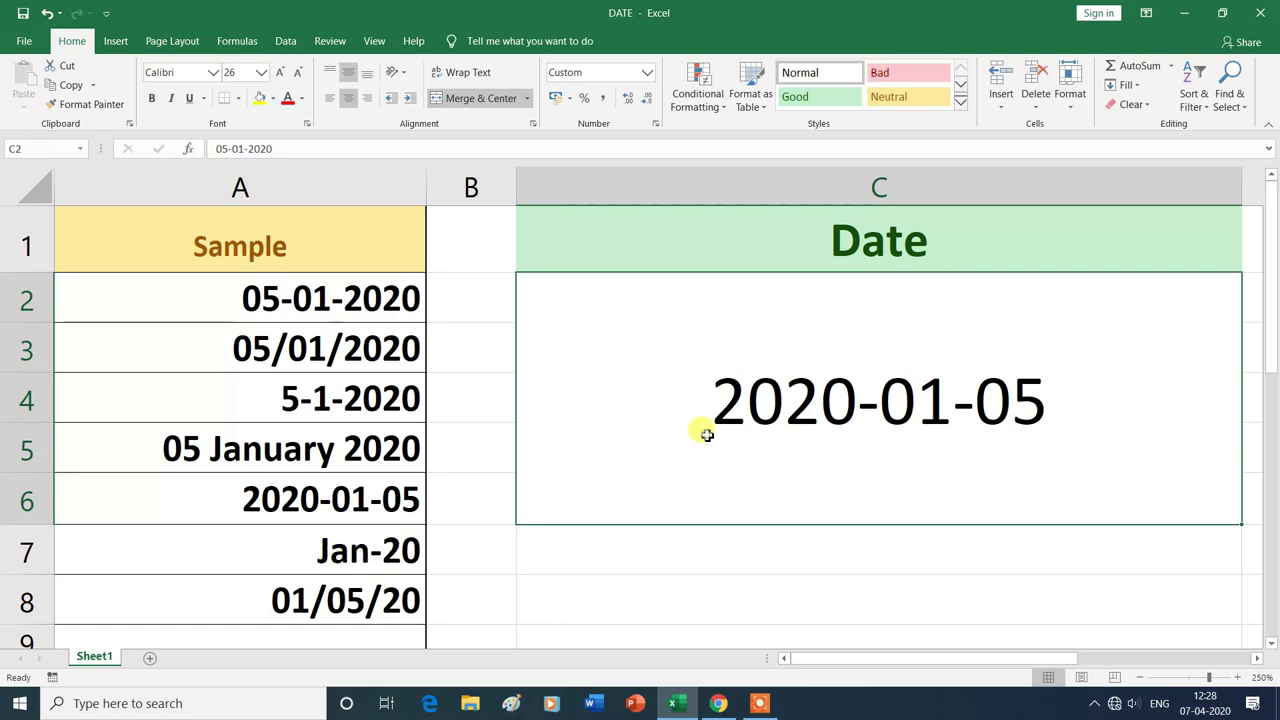
Replace C2's yyyy-mm-dd code with mmm-yy so the date shows Jan-20
{"action": "left_click", "coordinate": [646, 73]}
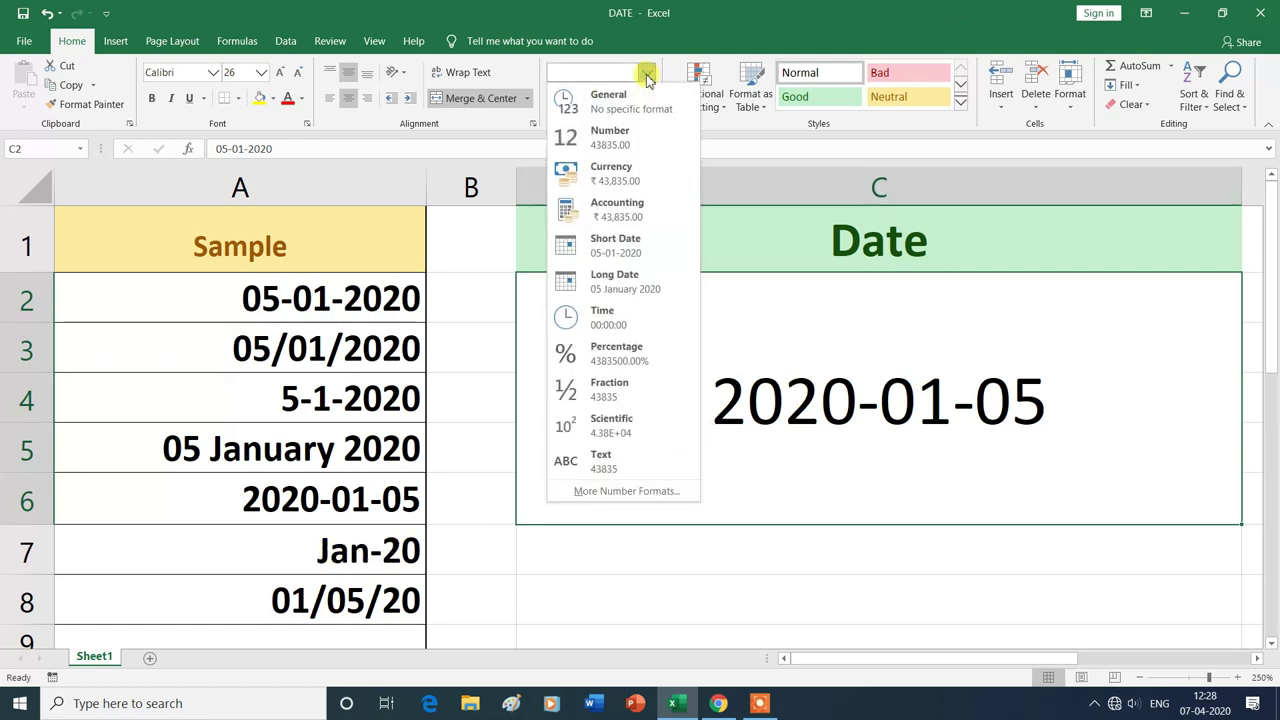
{"action": "left_click", "coordinate": [637, 491]}
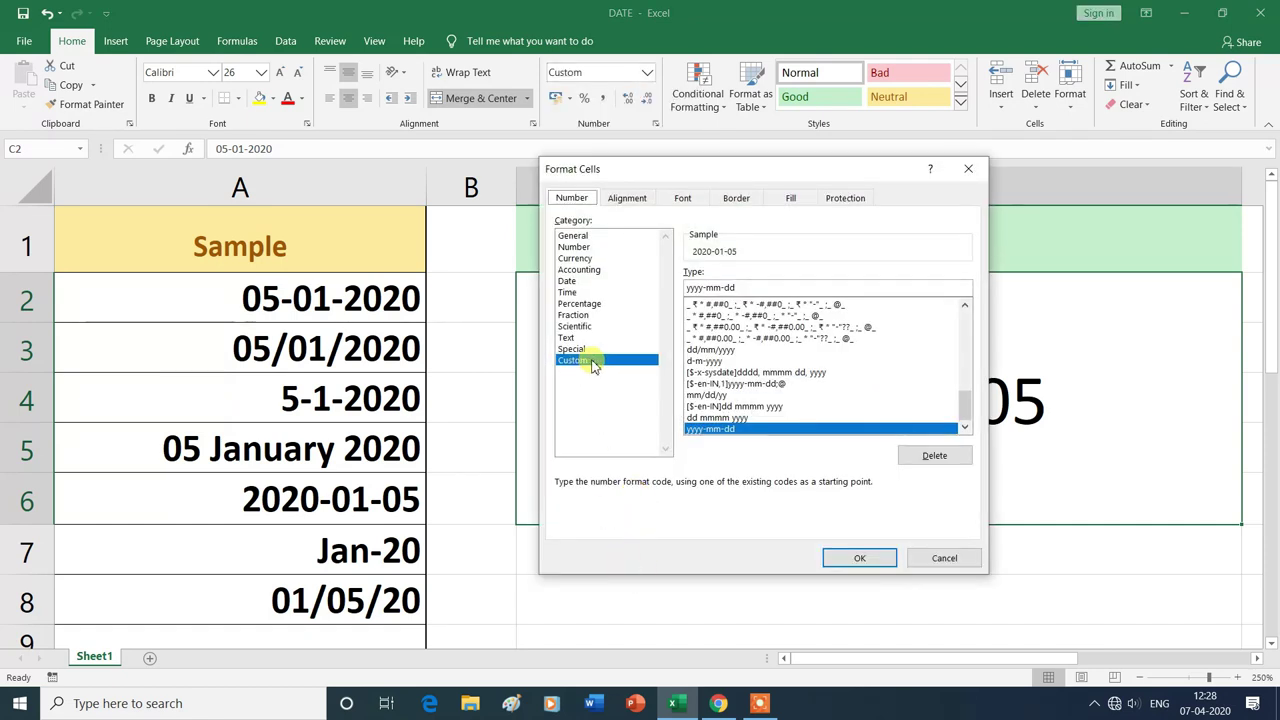
{"action": "left_click", "coordinate": [748, 287]}
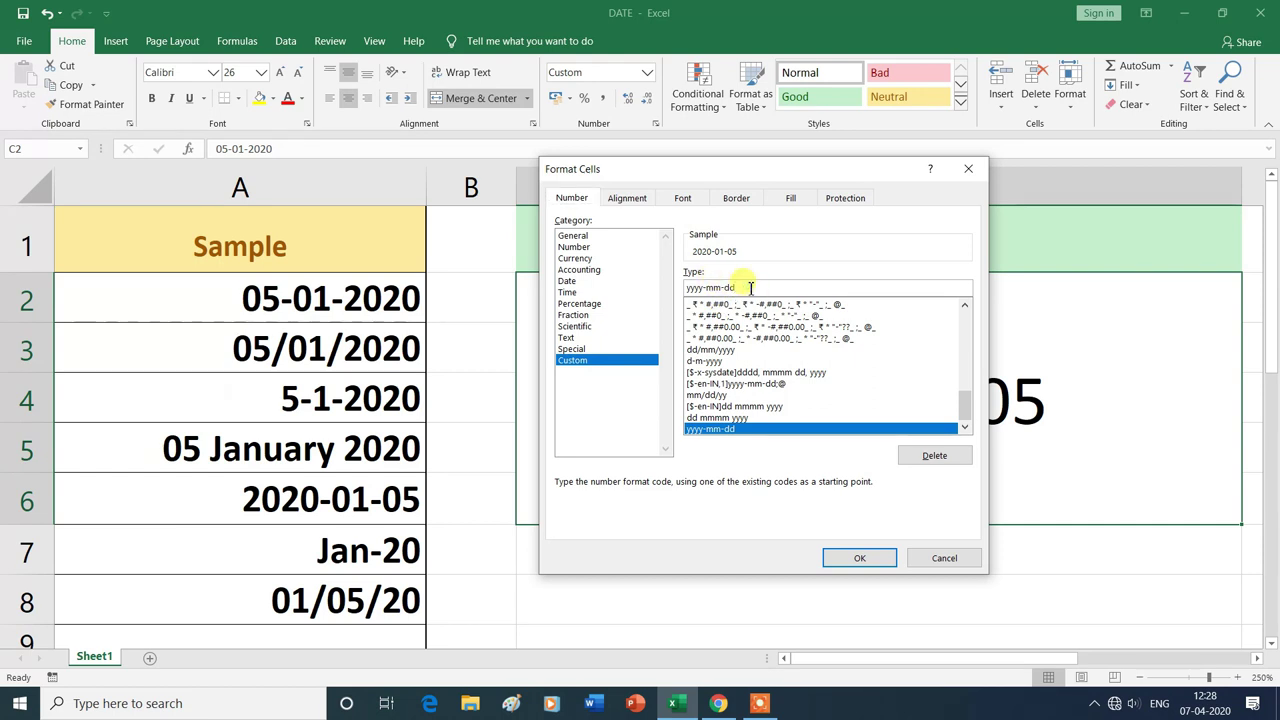
{"action": "key", "text": "BackSpace"}
{"action": "key", "text": "BackSpace"}
{"action": "key", "text": "BackSpace"}
{"action": "key", "text": "BackSpace"}
{"action": "key", "text": "BackSpace"}
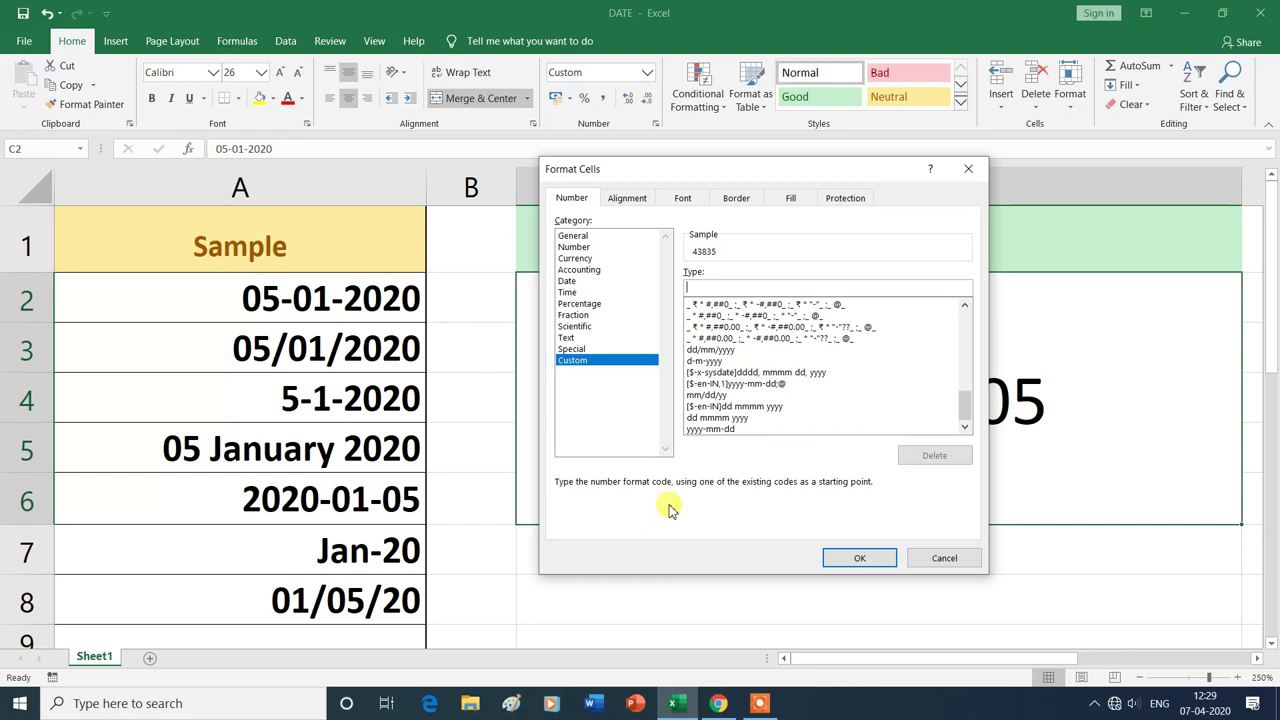
{"action": "type", "text": "mmm-"}
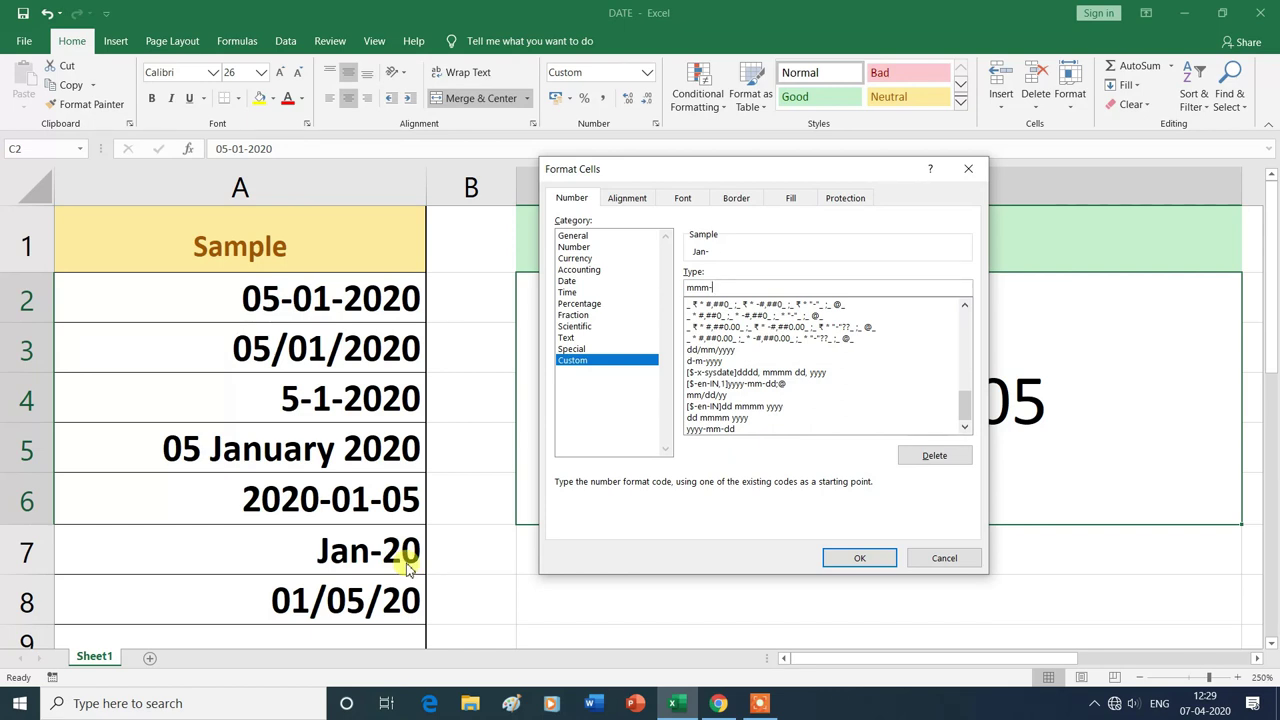
{"action": "type", "text": "y"}
{"action": "left_click", "coordinate": [870, 558]}
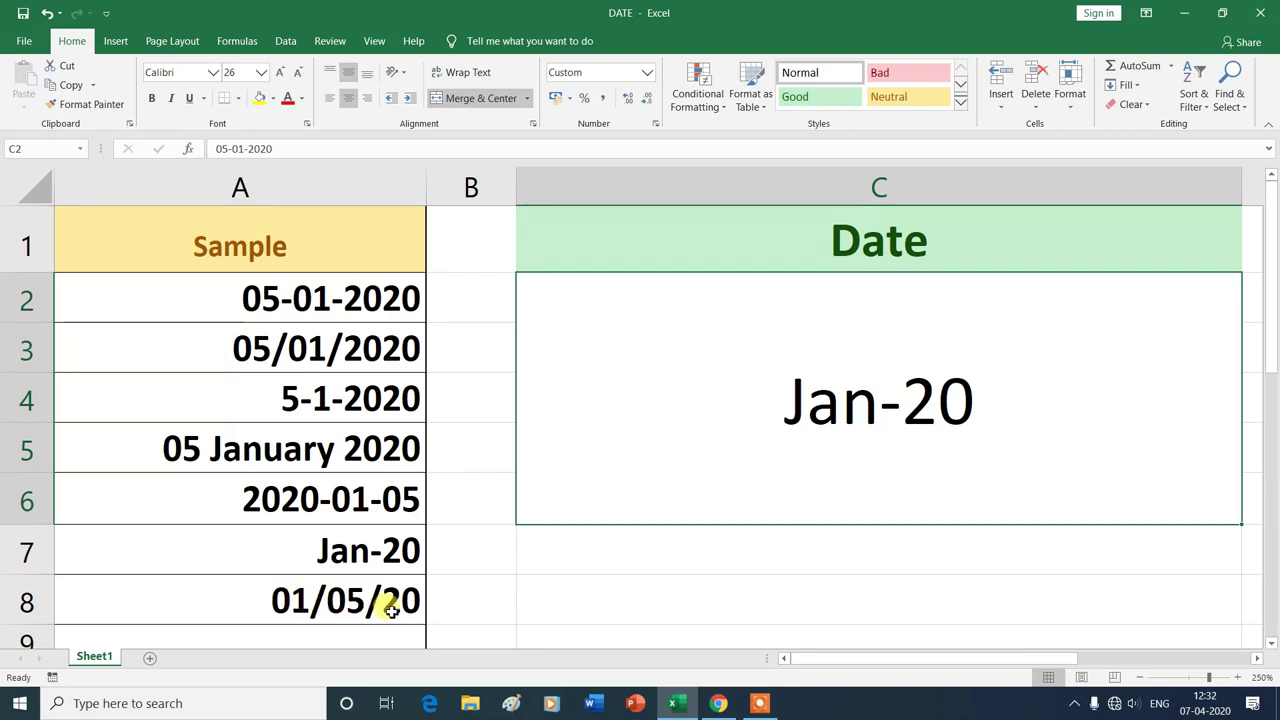
Change C2's custom format code to mm/dd/yy so the date reads 01/05/20
{"action": "left_click", "coordinate": [647, 72]}
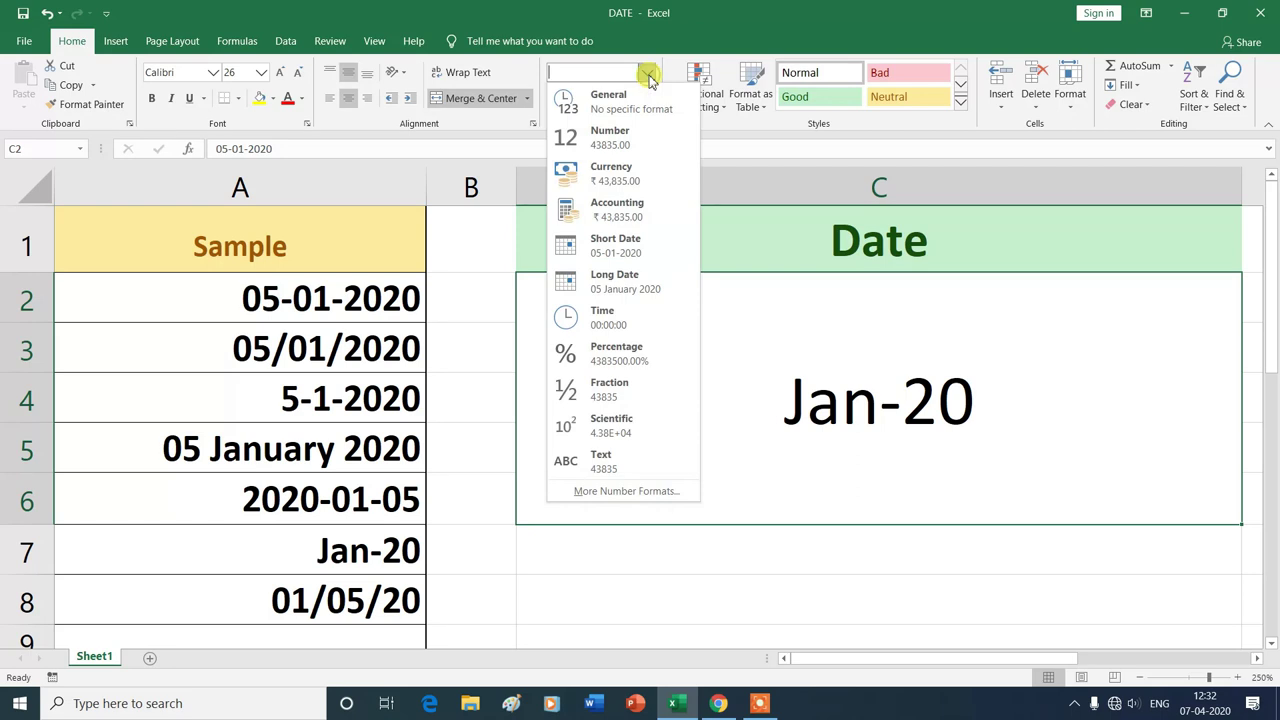
{"action": "left_click", "coordinate": [618, 491]}
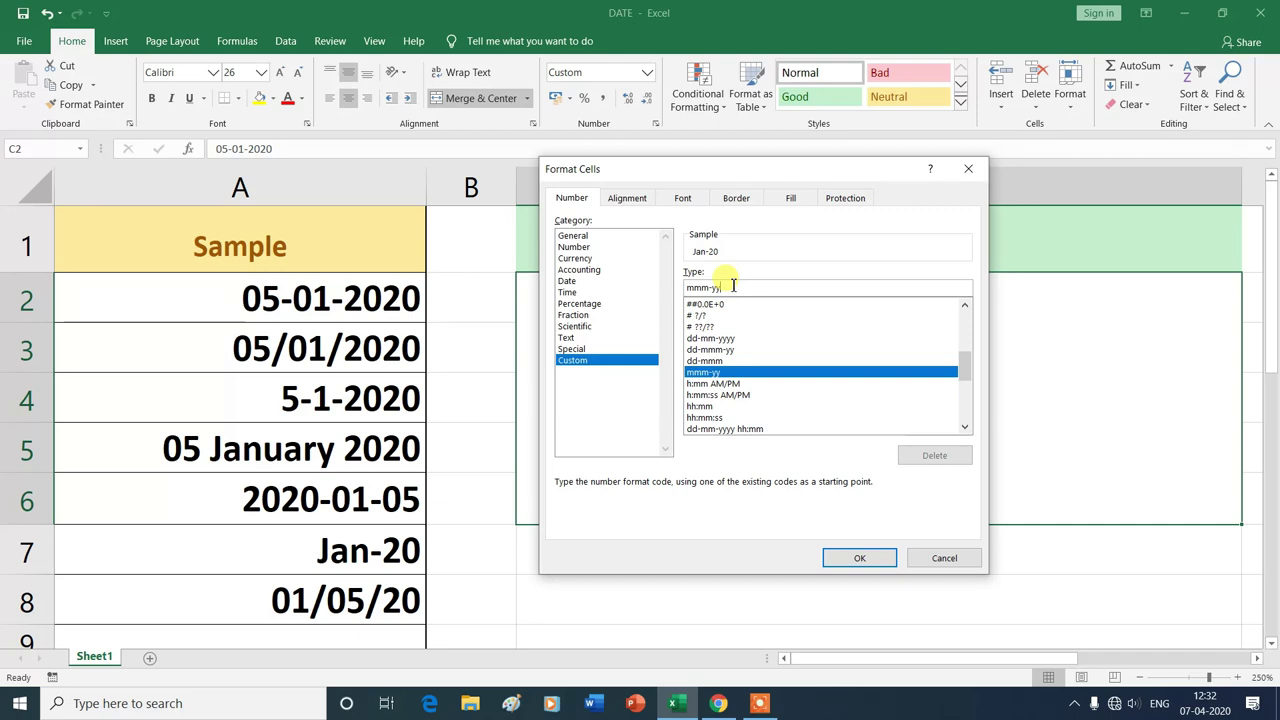
{"action": "key", "text": "BackSpace"}
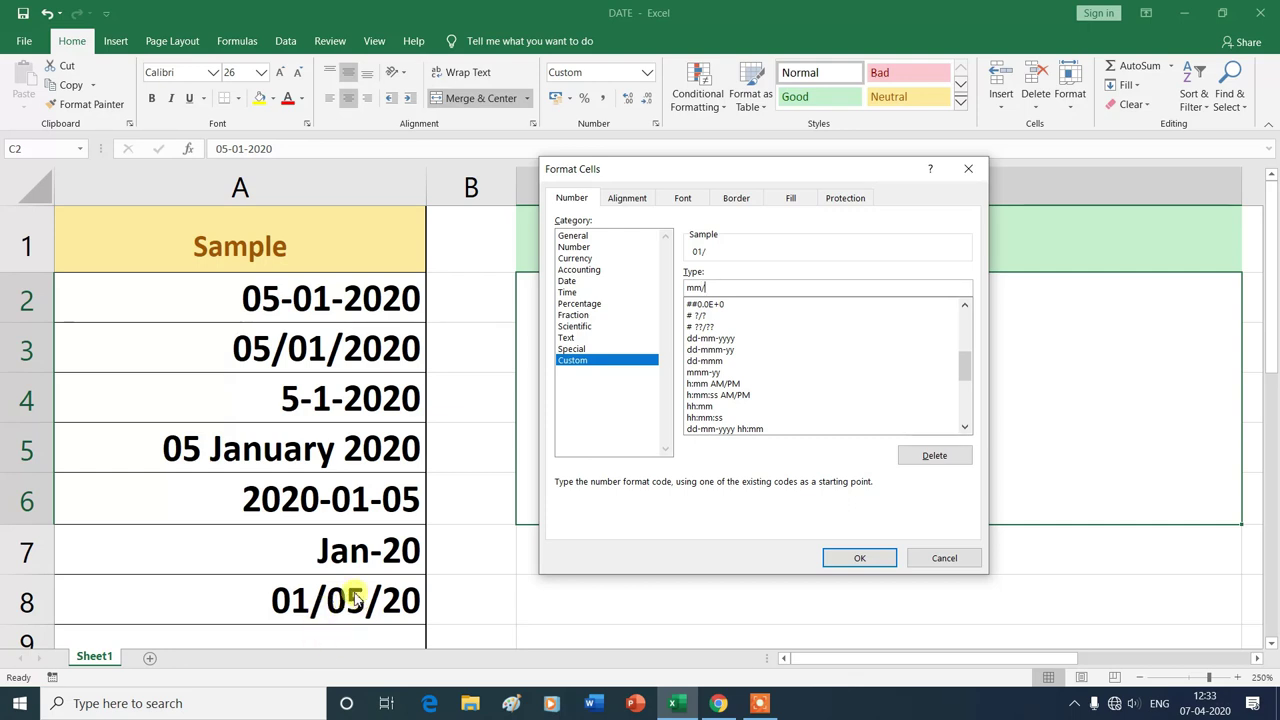
{"action": "type", "text": "mm/"}
{"action": "type", "text": "dd/yy"}
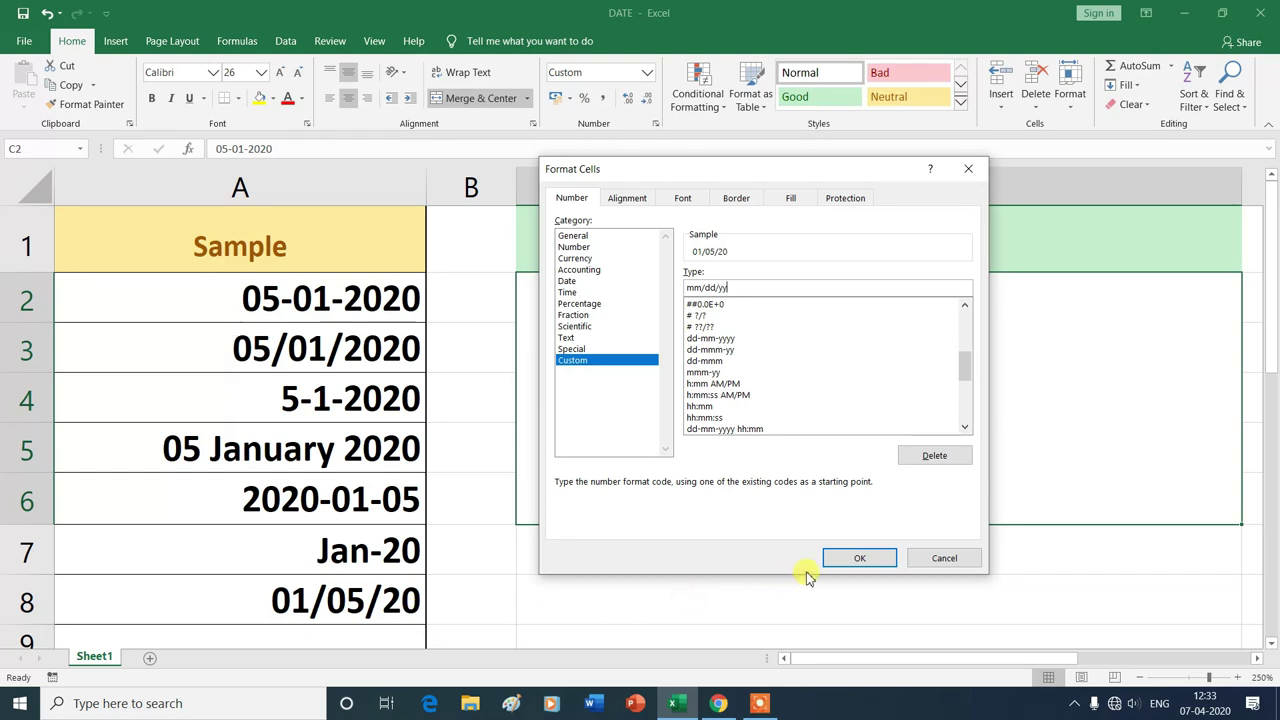
{"action": "left_click", "coordinate": [860, 558]}
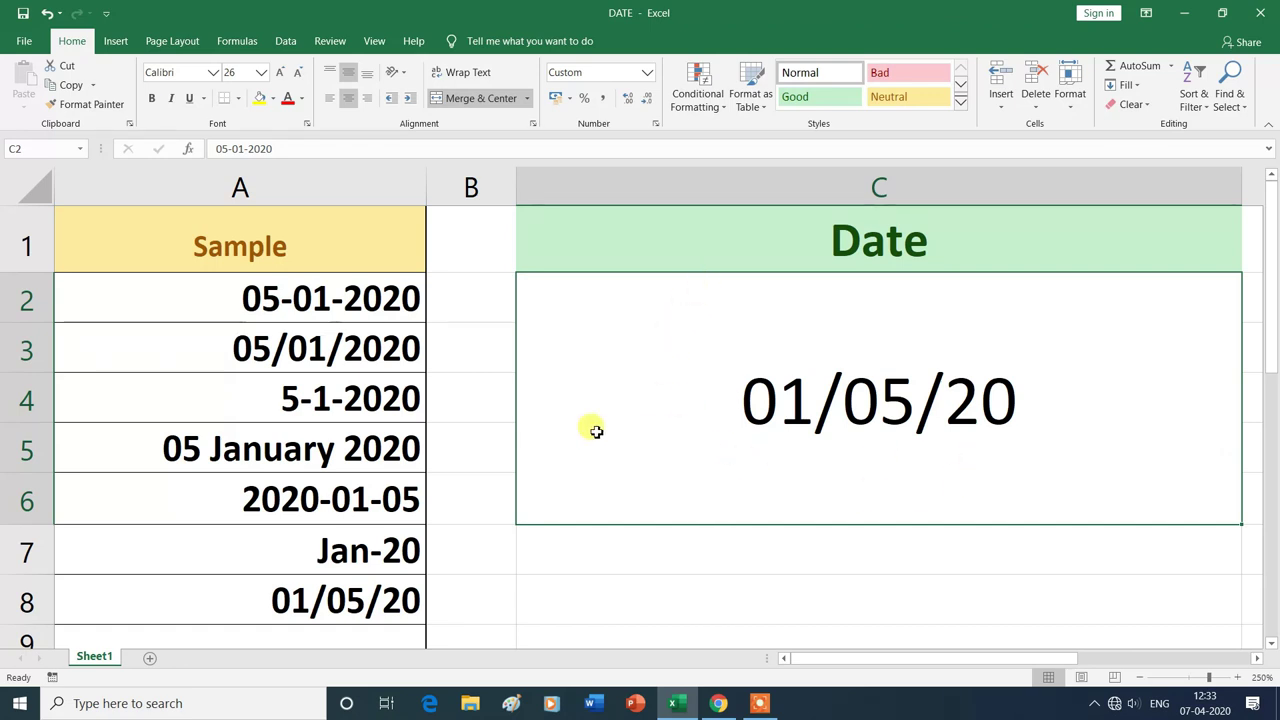
{"action": "left_click", "coordinate": [648, 78]}
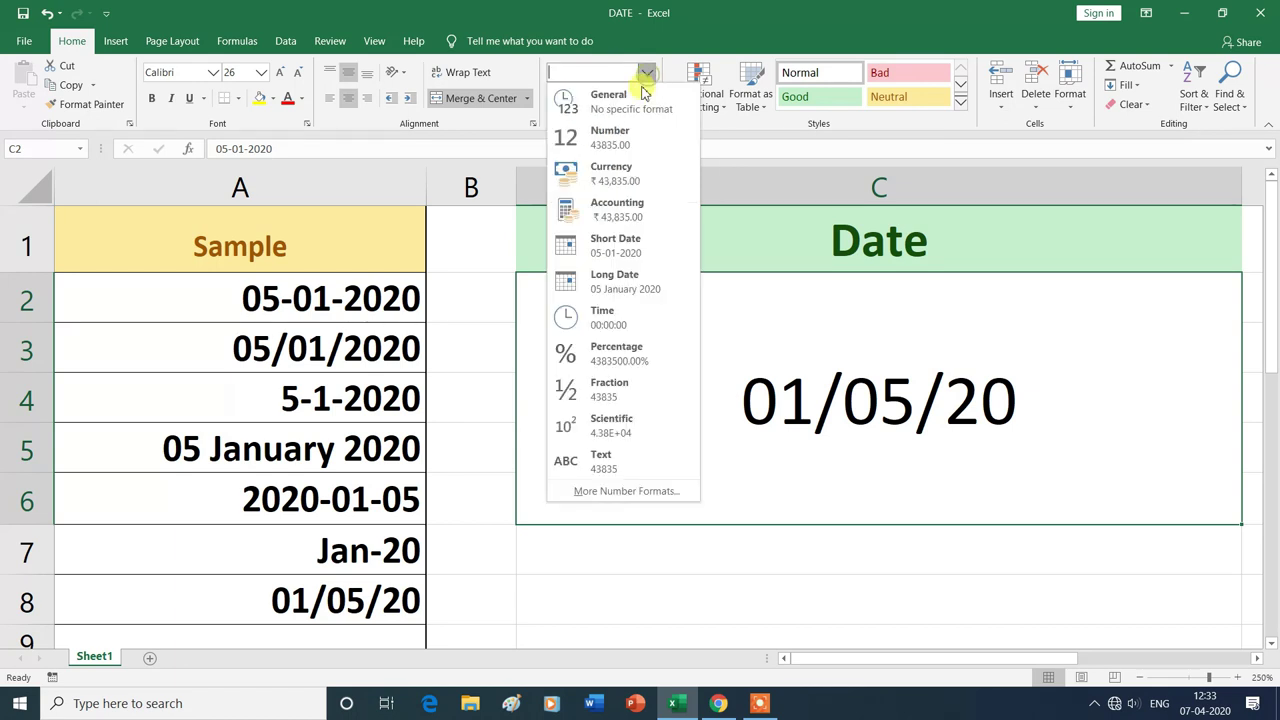
Pick dd/mm/yyyy from the Custom list so C2 reads 05/01/2020, then reopen Format Cells
{"action": "left_click", "coordinate": [580, 494]}
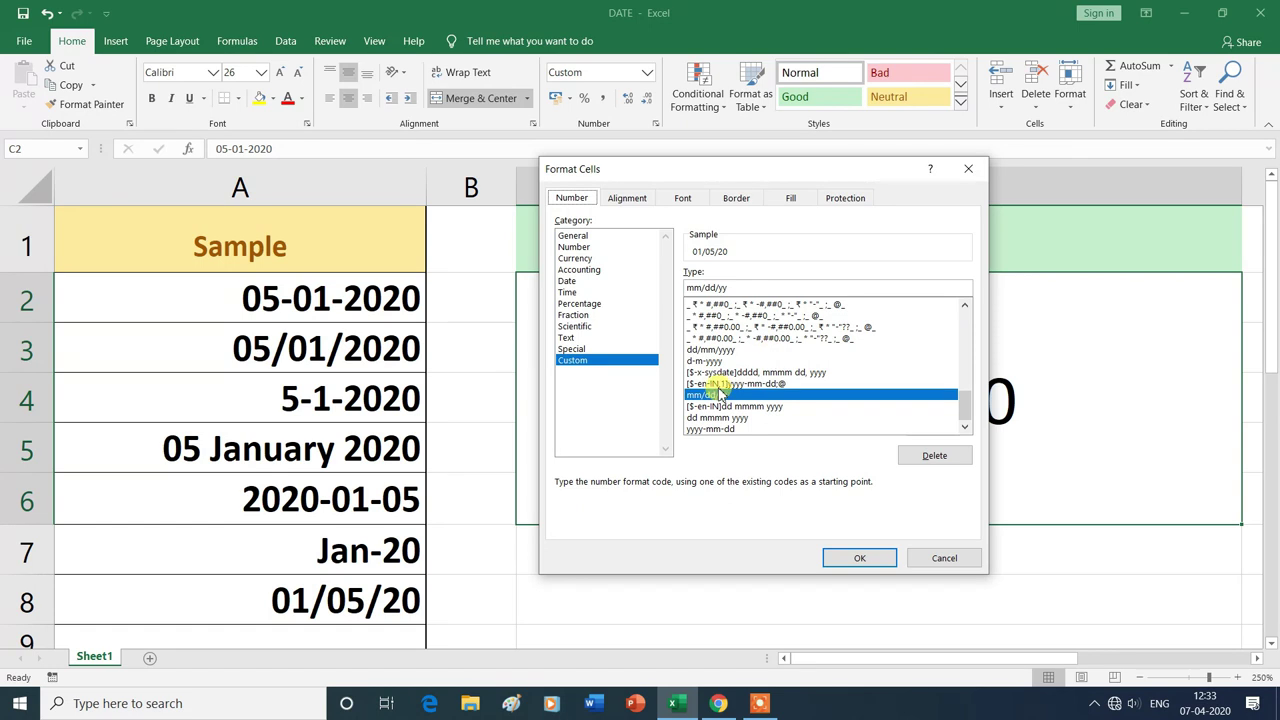
{"action": "left_click", "coordinate": [805, 408]}
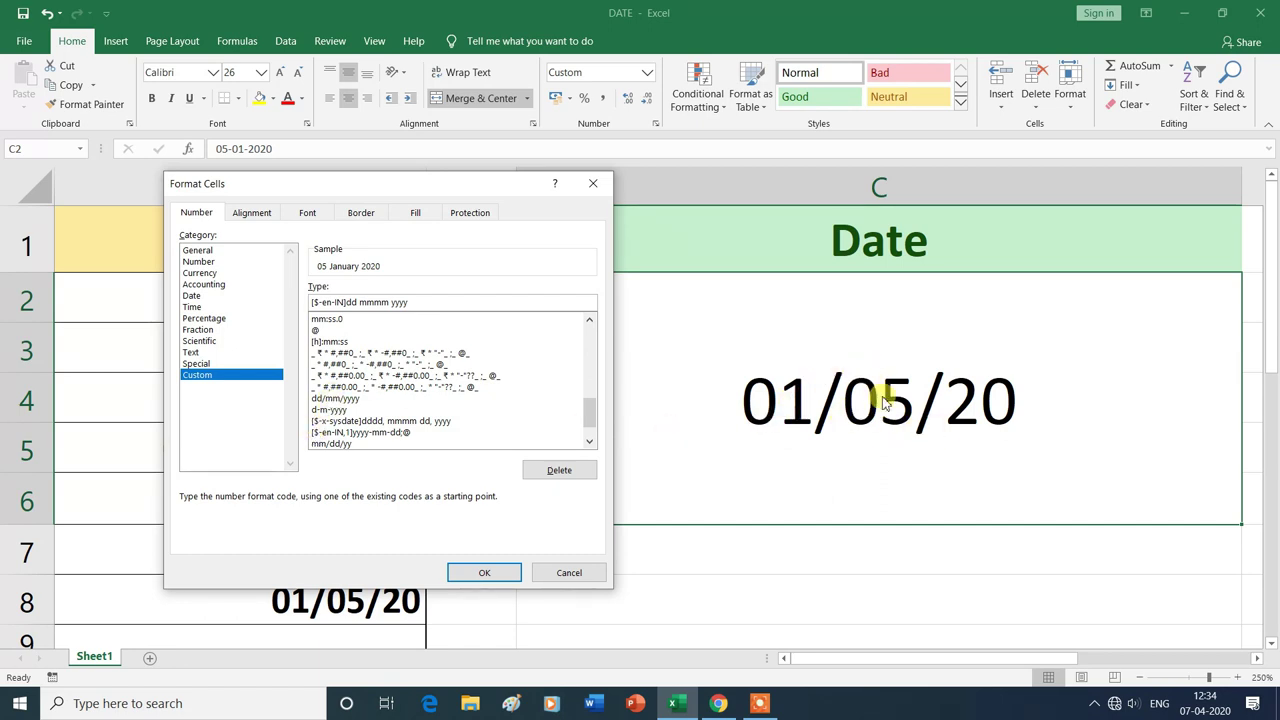
{"action": "left_click", "coordinate": [340, 400]}
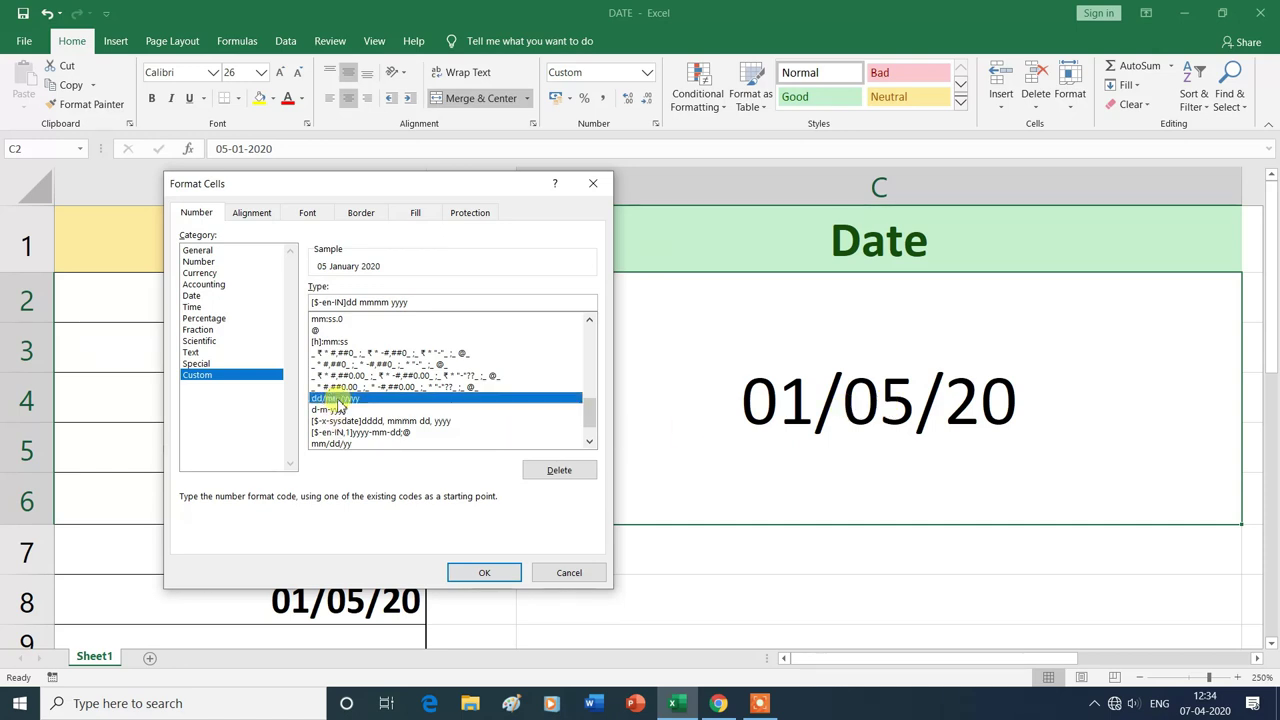
{"action": "left_click", "coordinate": [485, 574]}
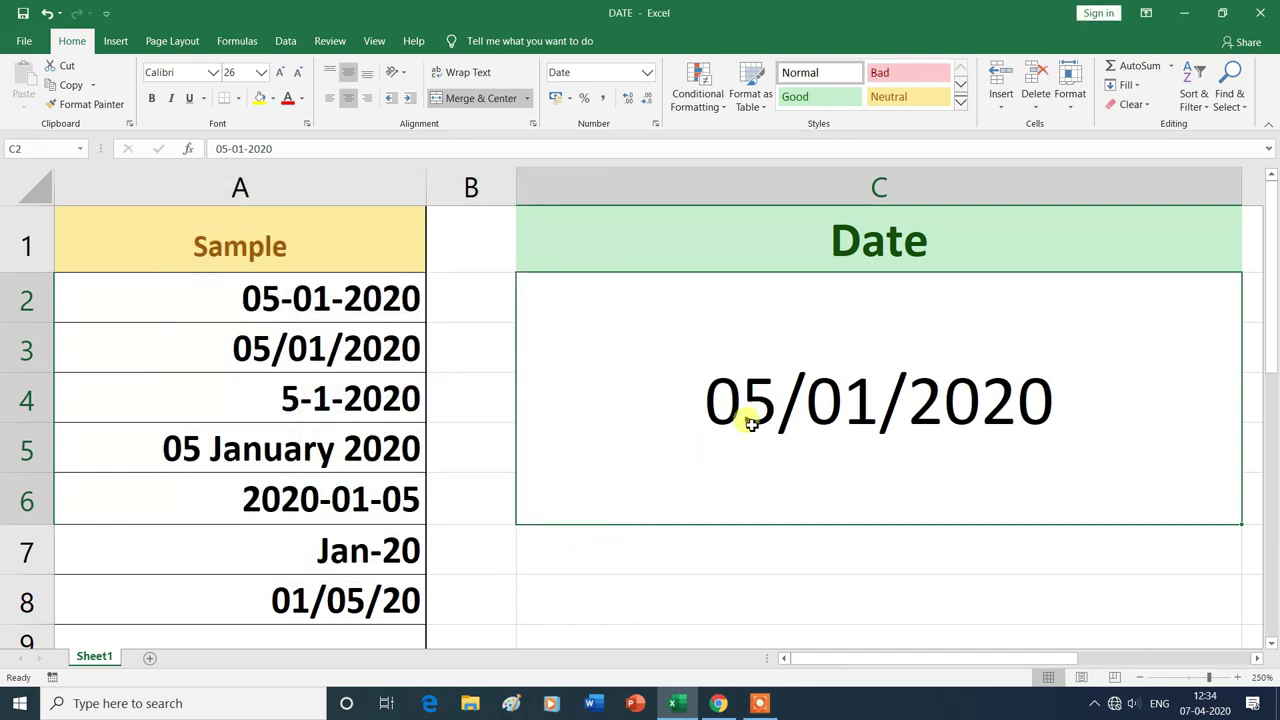
{"action": "left_click", "coordinate": [646, 73]}
{"action": "left_click", "coordinate": [590, 490]}
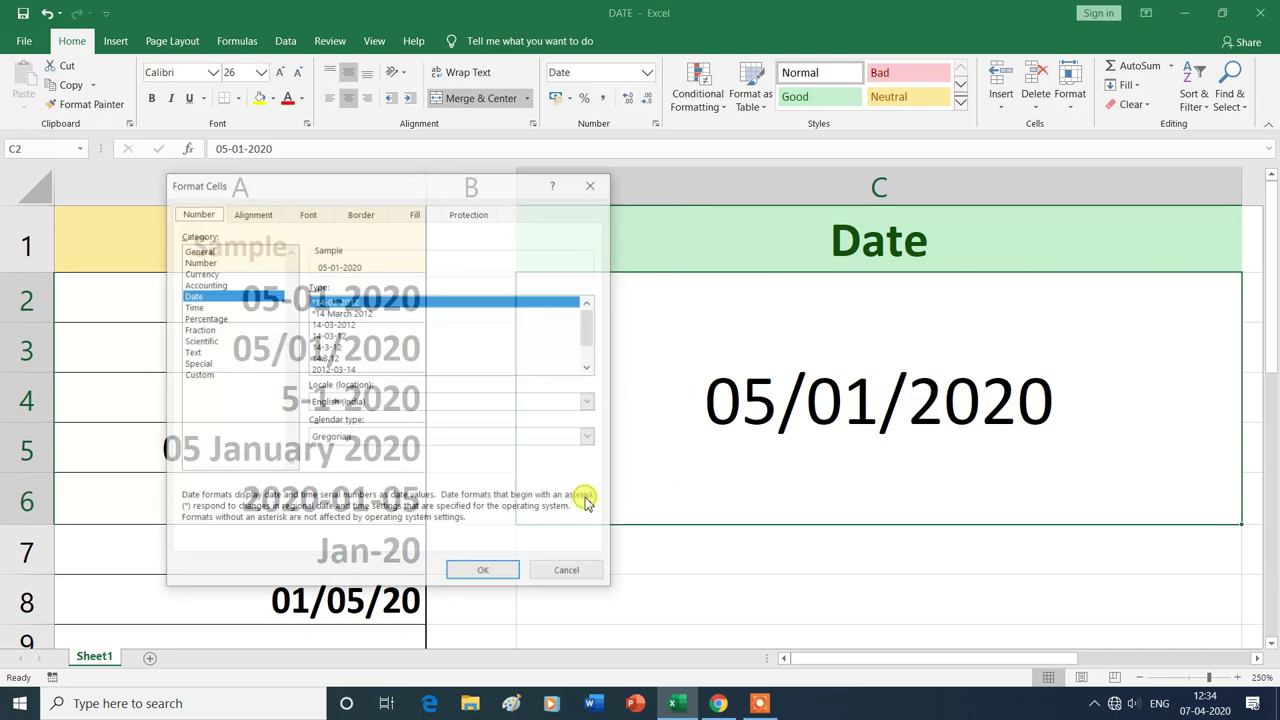
{"action": "left_click", "coordinate": [200, 375]}
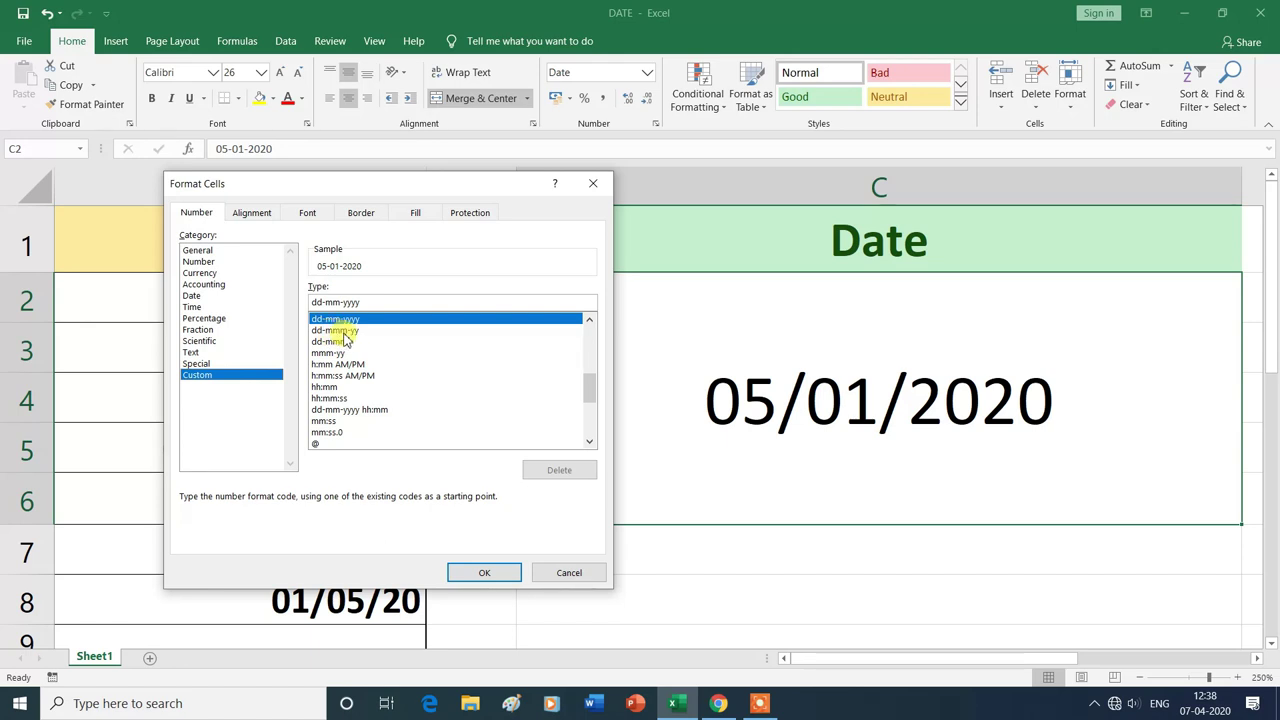
{"action": "left_click", "coordinate": [340, 331]}
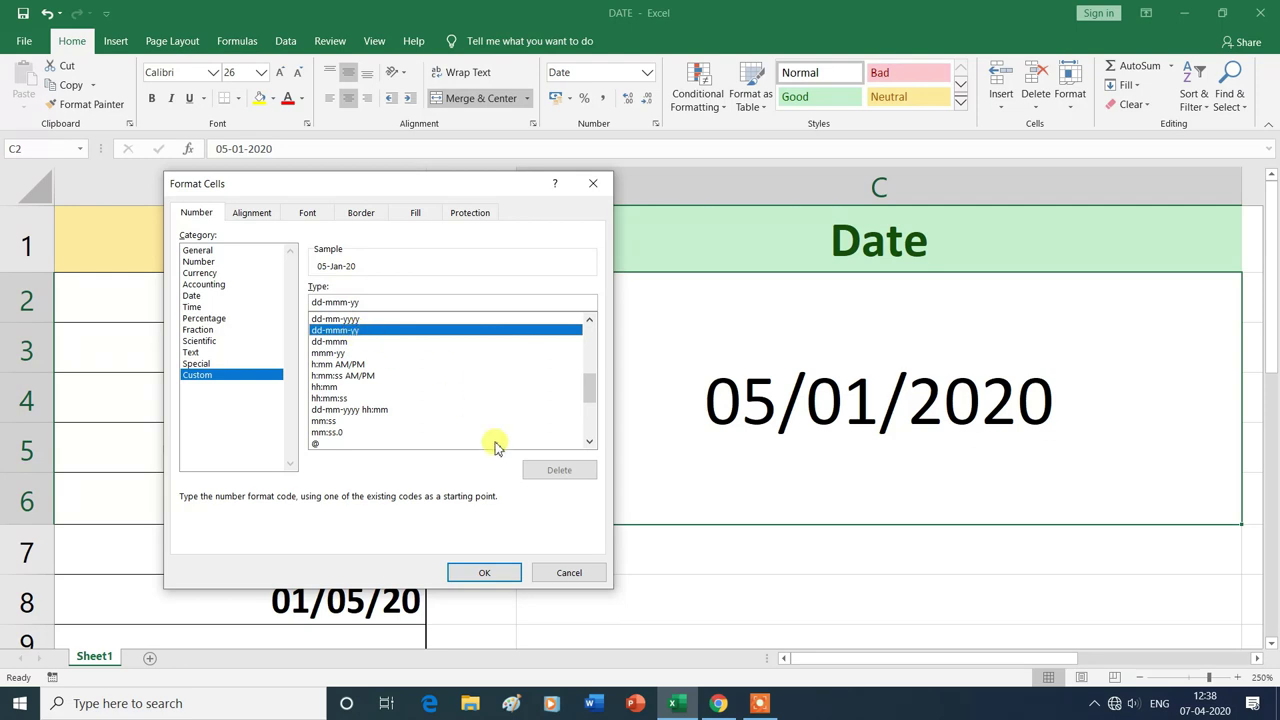
{"action": "left_click", "coordinate": [488, 572]}
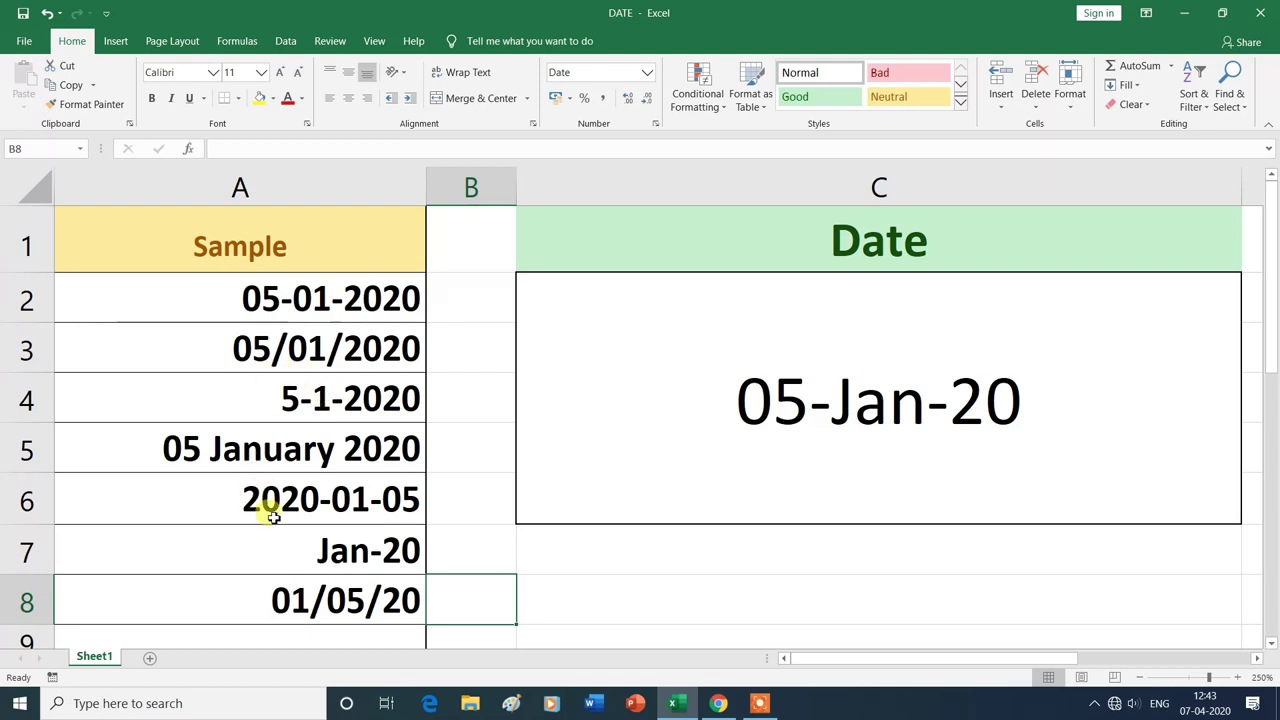
{"action": "left_click", "coordinate": [780, 478]}
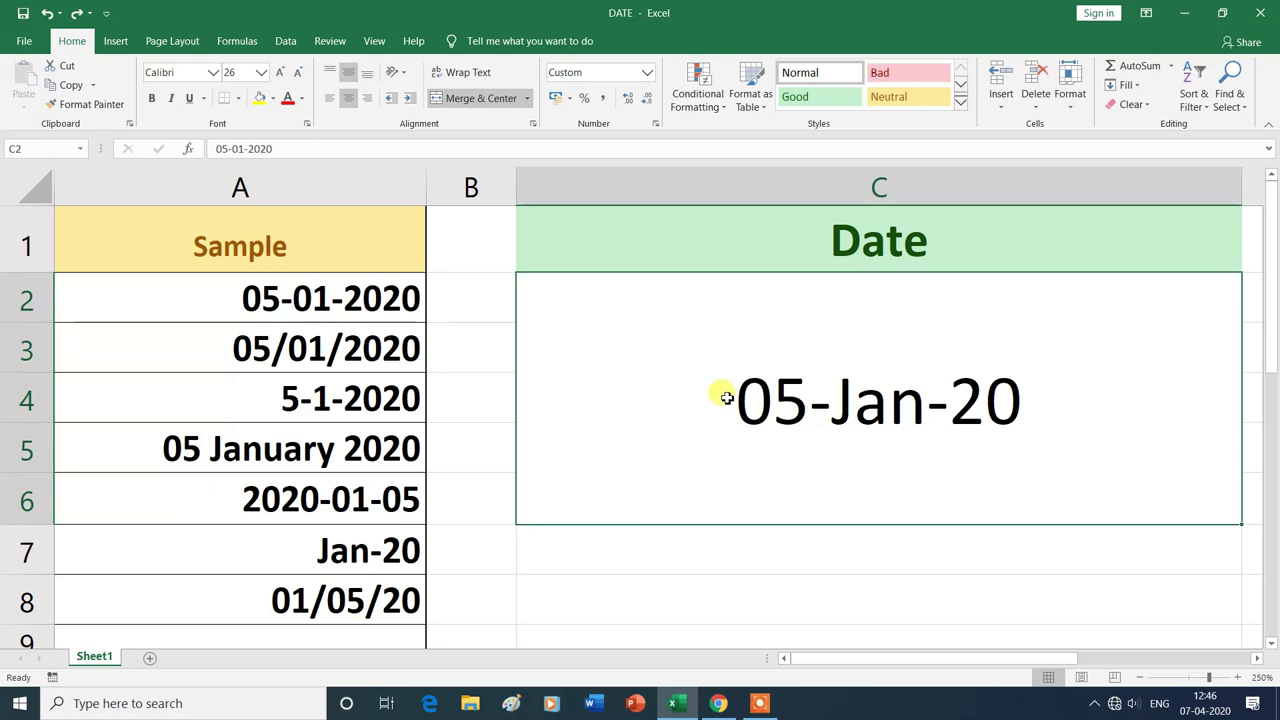
{"action": "left_click", "coordinate": [646, 76]}
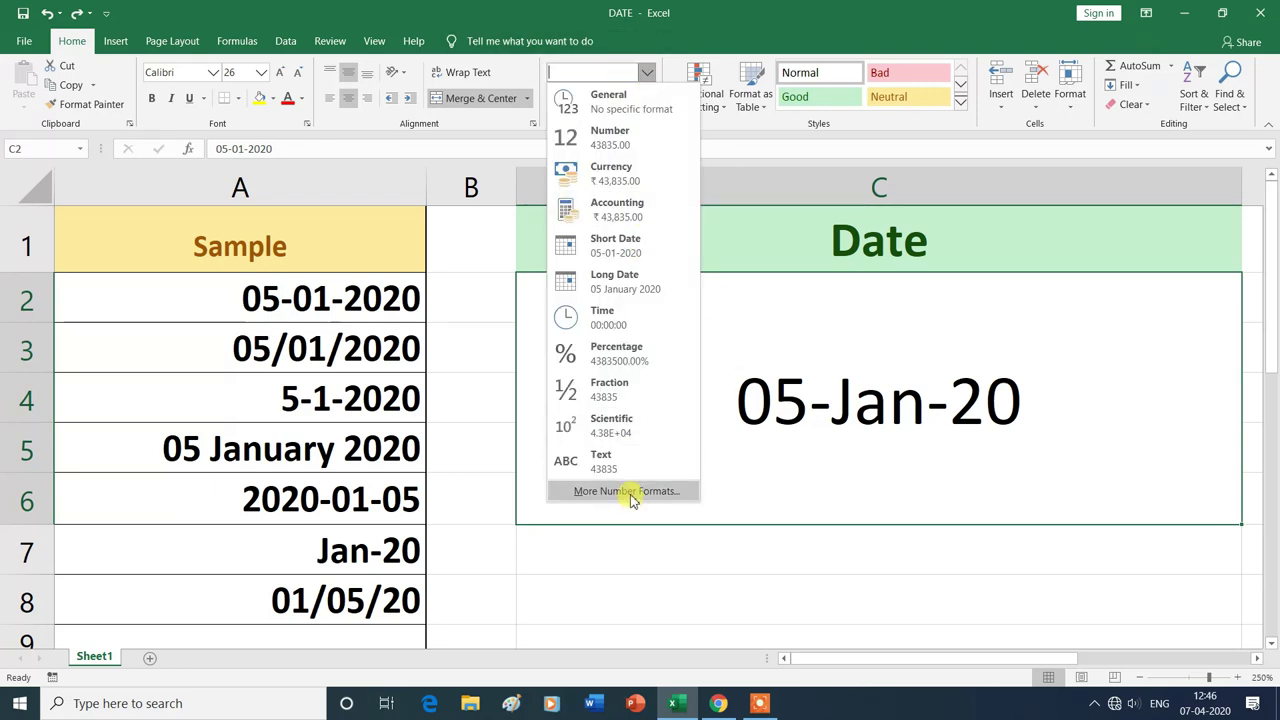
Format C2 with the 14 March 2012 long date type so it shows 05 January 2020
{"action": "left_click", "coordinate": [630, 492]}
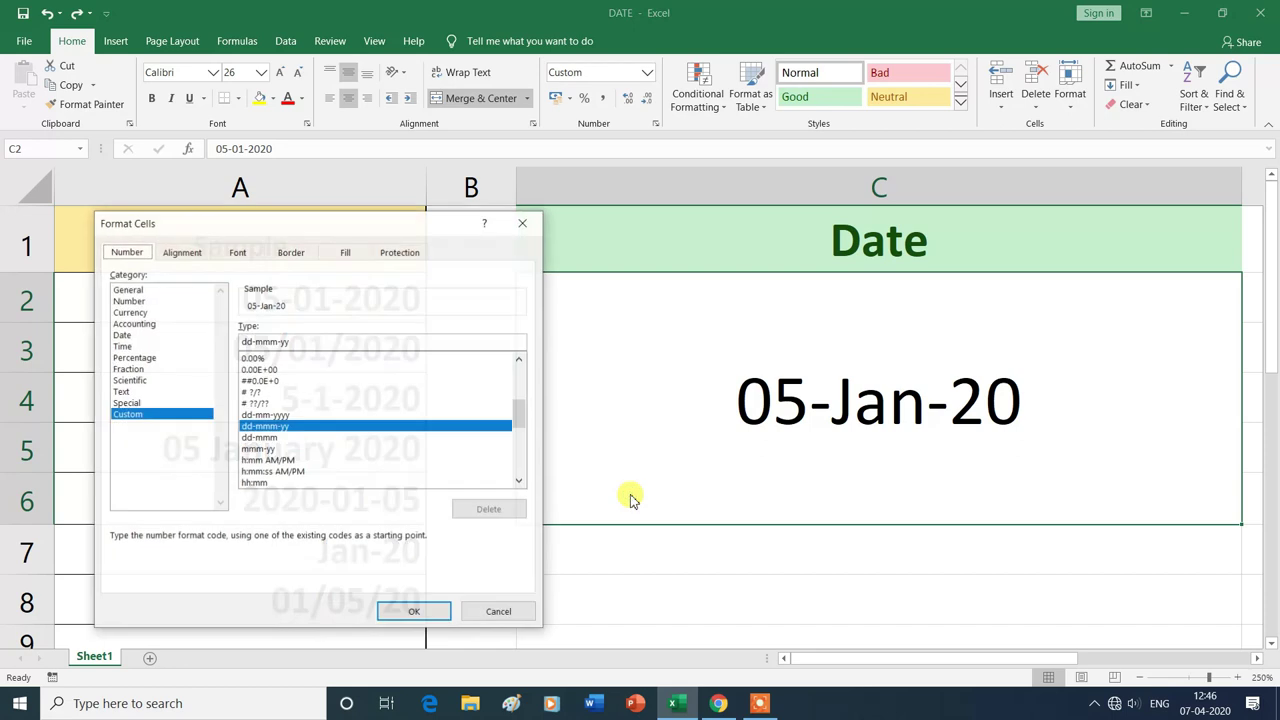
{"action": "left_click", "coordinate": [123, 336]}
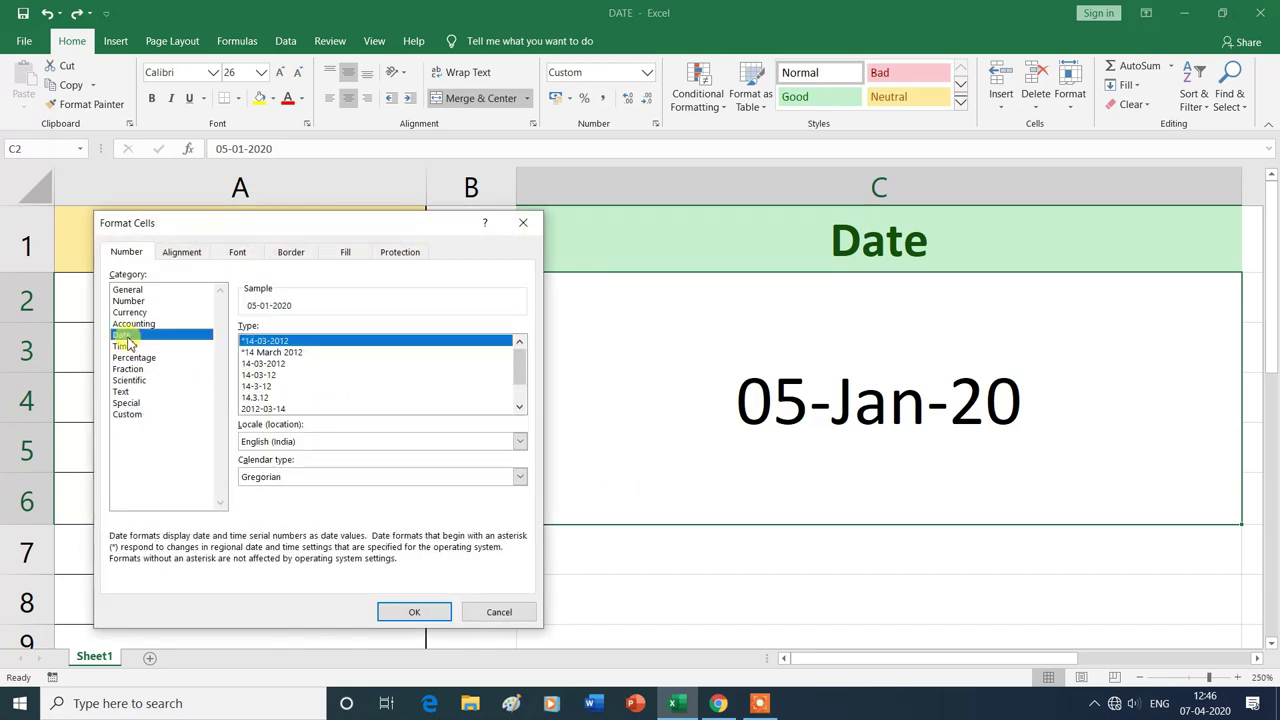
{"action": "left_click", "coordinate": [284, 374]}
{"action": "scroll", "coordinate": [284, 378], "scroll_direction": "down", "scroll_amount": 1}
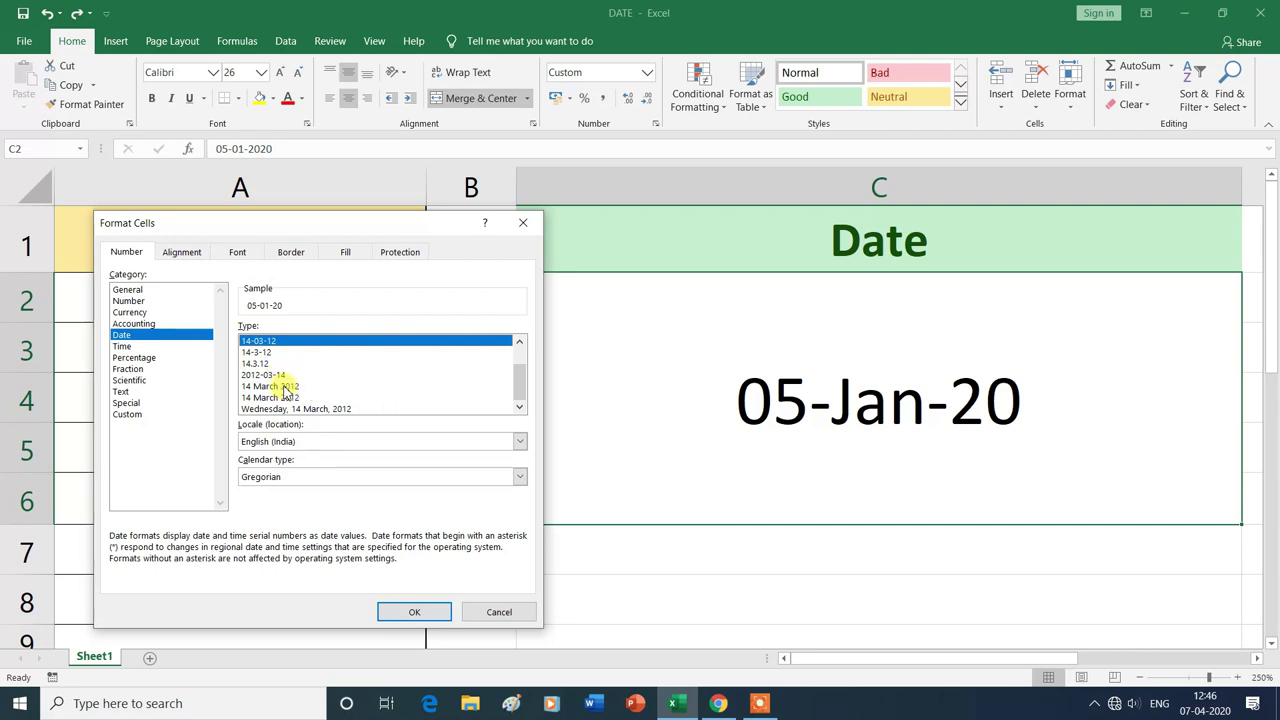
{"action": "left_click", "coordinate": [279, 388]}
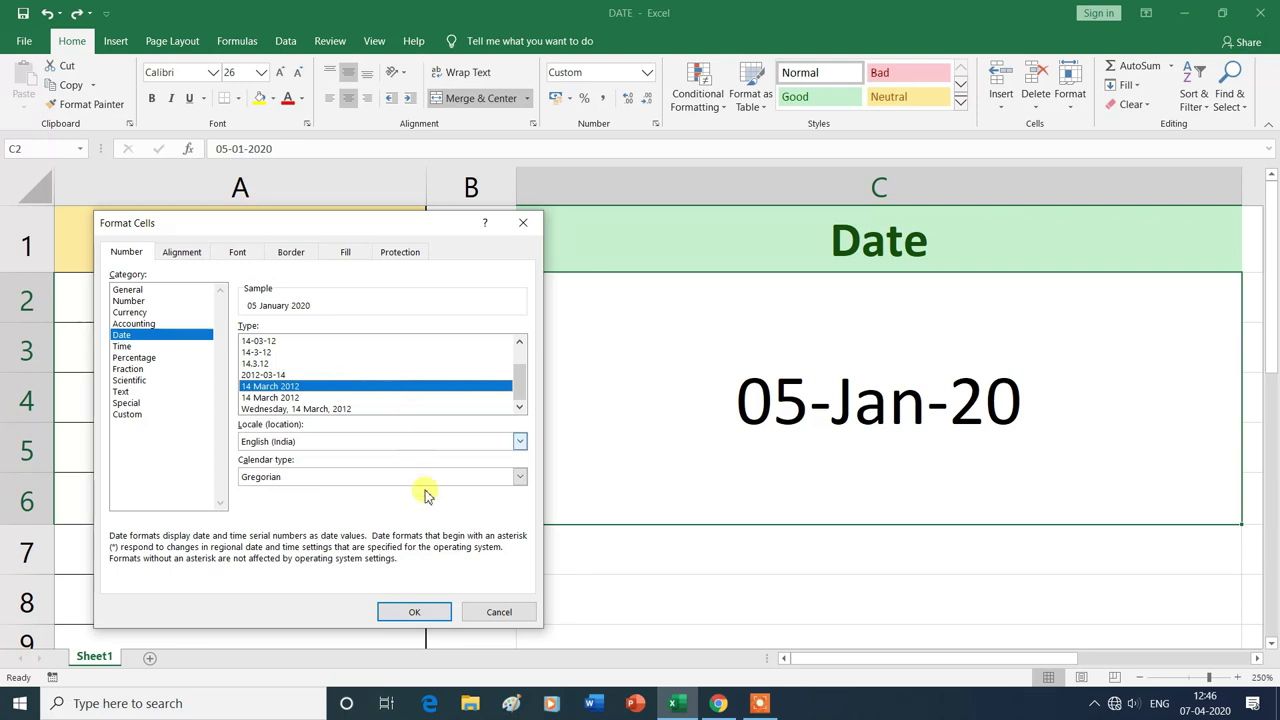
{"action": "left_click", "coordinate": [416, 612]}
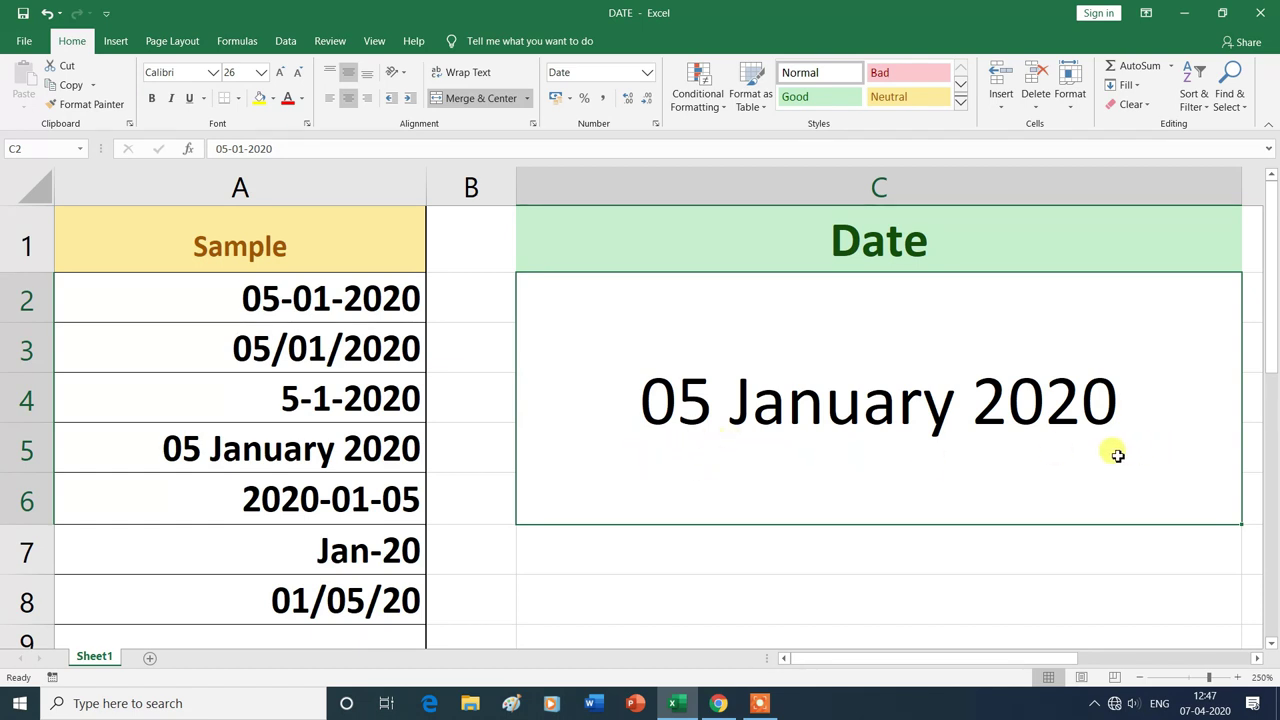
Change C2's date locale to English (Australia) so it reads 05-January-2020
{"action": "left_click", "coordinate": [646, 78]}
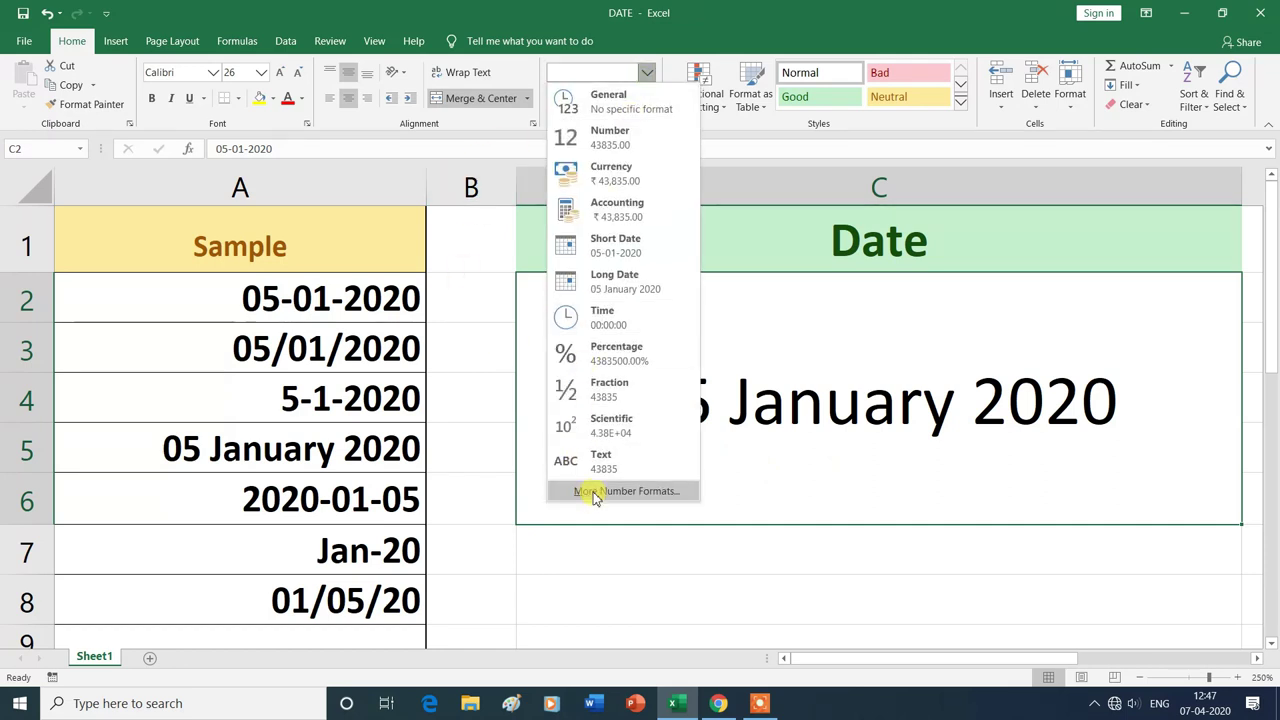
{"action": "left_click", "coordinate": [594, 490]}
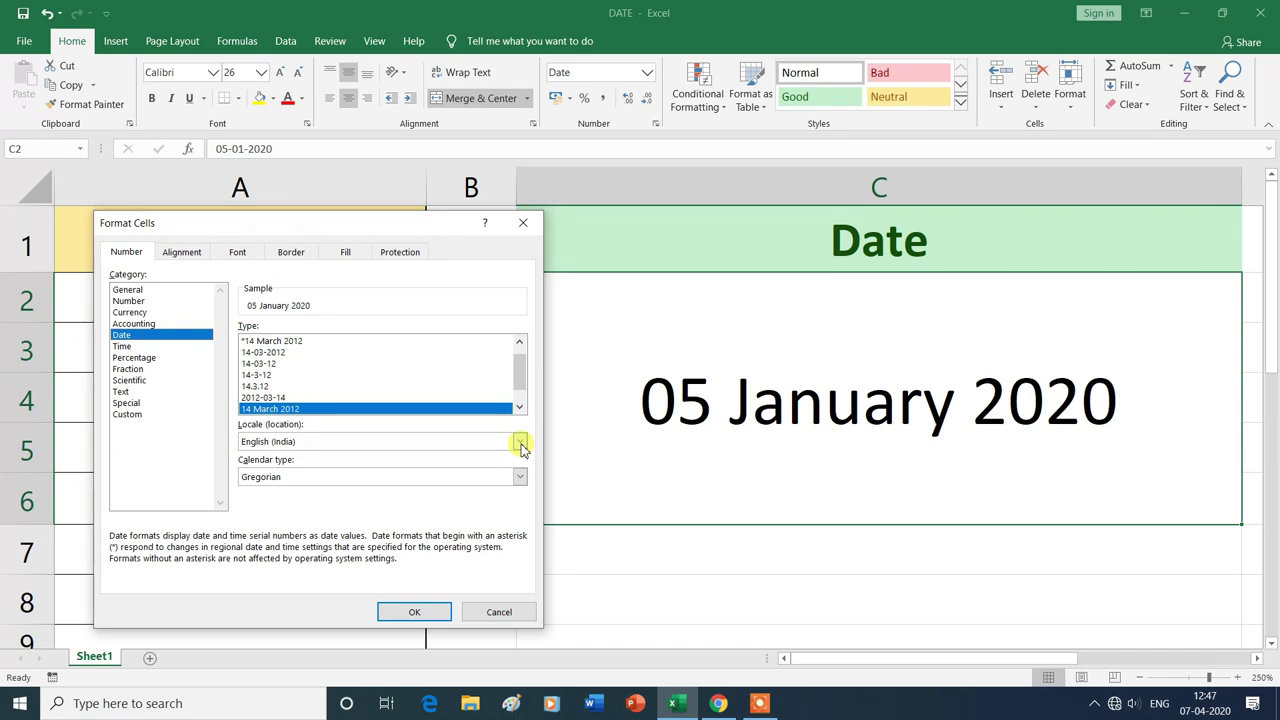
{"action": "left_click", "coordinate": [520, 442]}
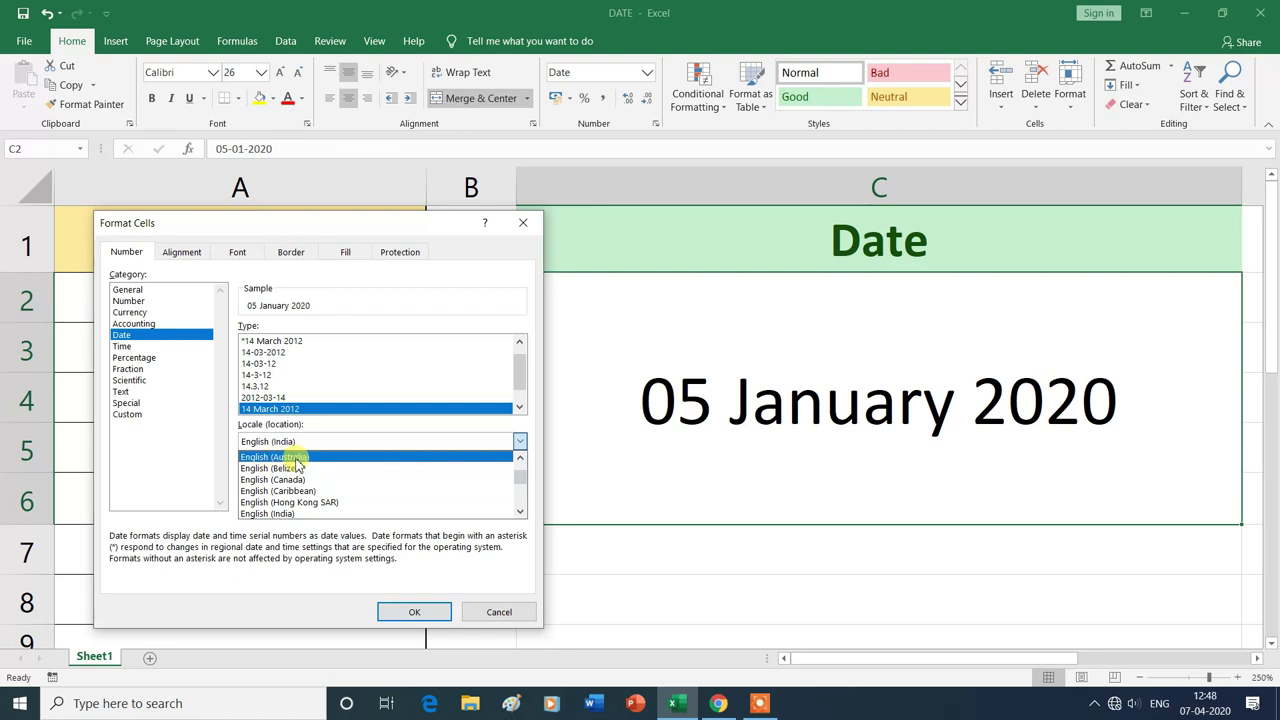
{"action": "left_click", "coordinate": [296, 459]}
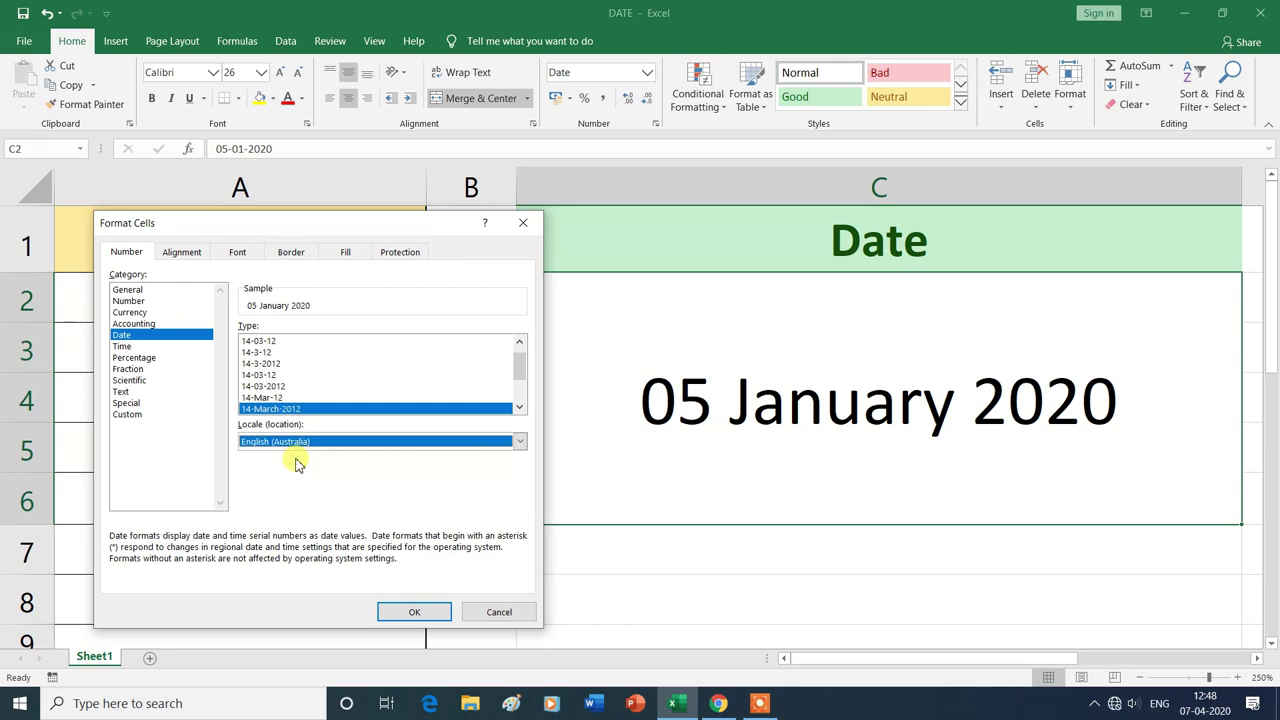
{"action": "left_click", "coordinate": [427, 616]}
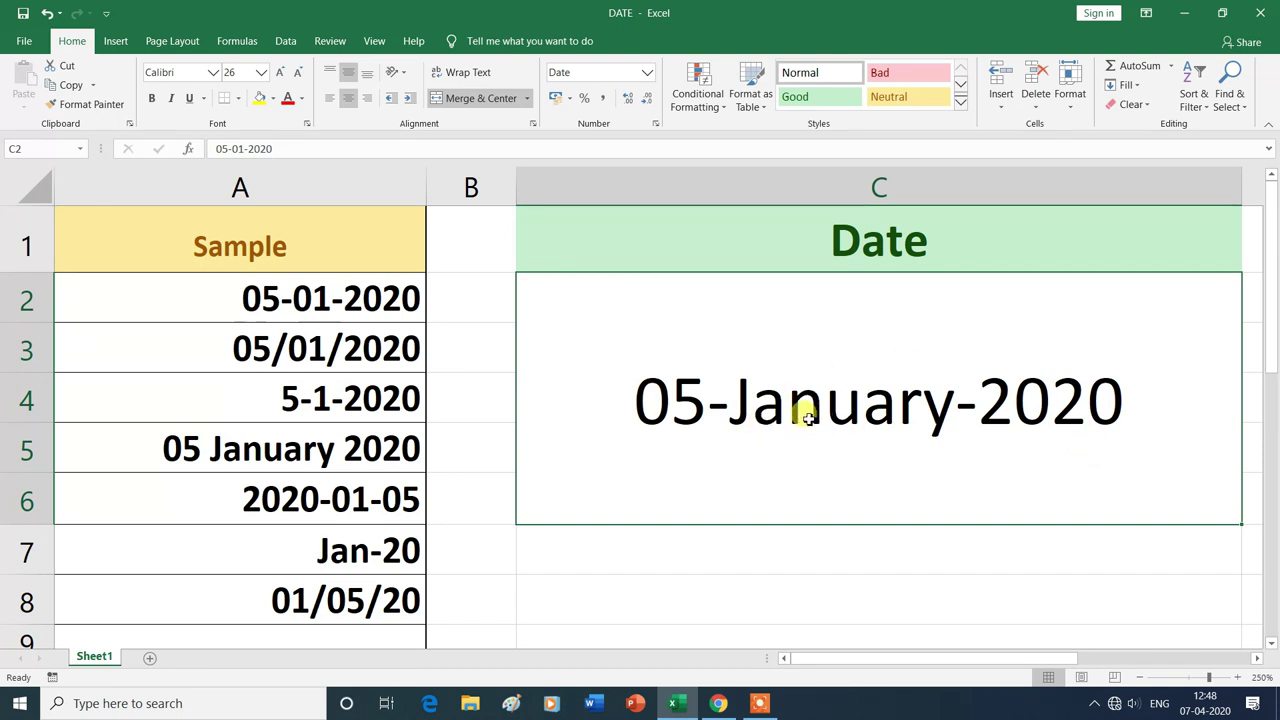
{"action": "left_click", "coordinate": [647, 72]}
Apply the Chinese (Singapore) date locale to C2 so it shows 2020-01-05
{"action": "left_click", "coordinate": [593, 490]}
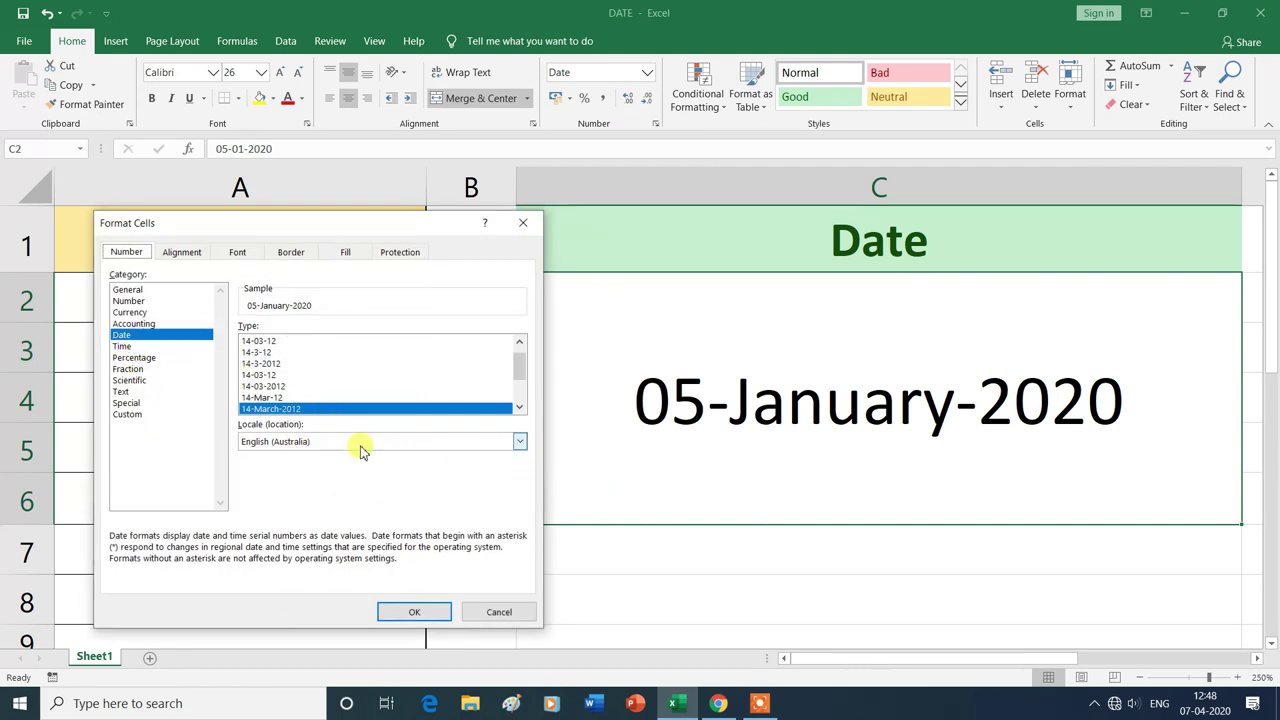
{"action": "left_click", "coordinate": [521, 441]}
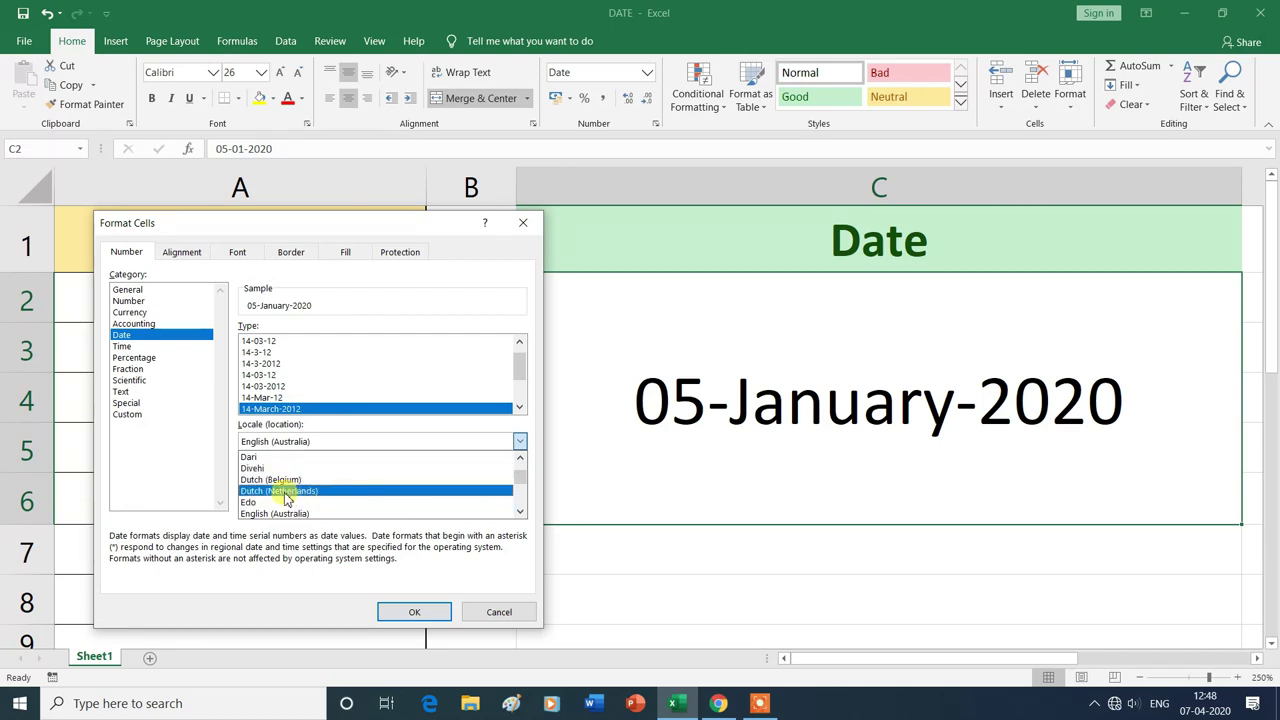
{"action": "scroll", "coordinate": [286, 494], "scroll_direction": "up", "scroll_amount": 1}
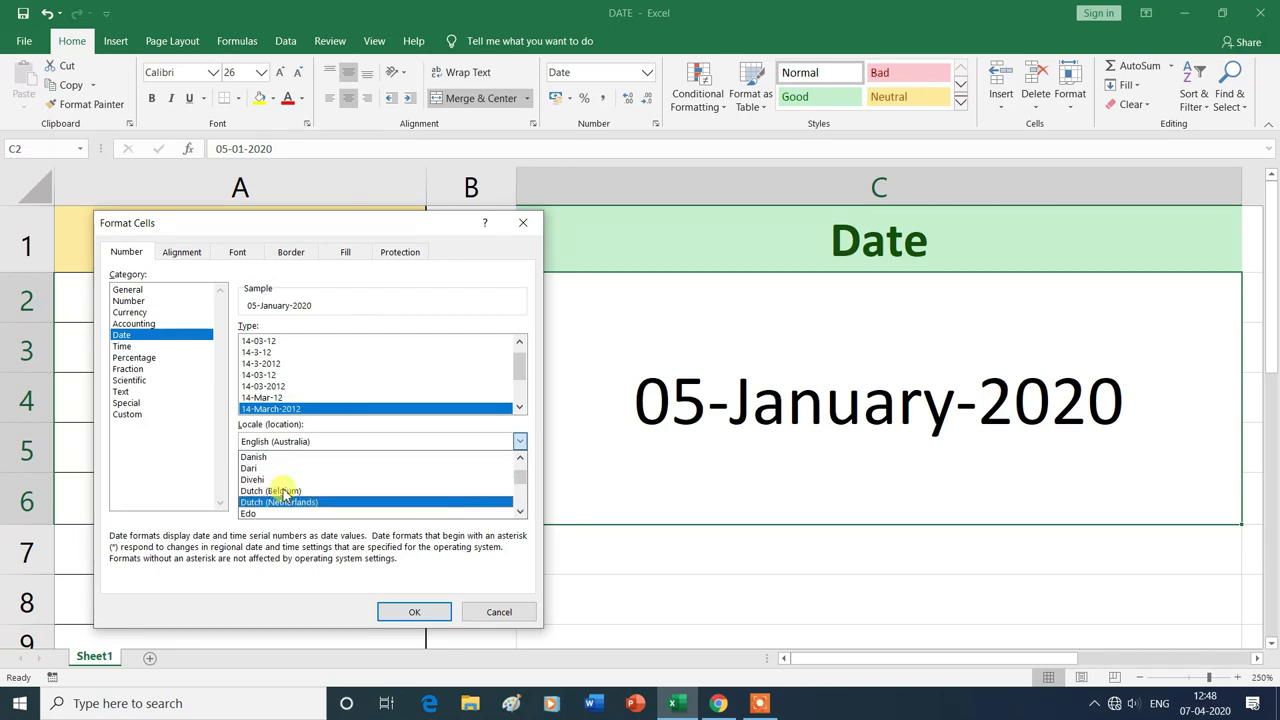
{"action": "scroll", "coordinate": [286, 494], "scroll_direction": "up", "scroll_amount": 1}
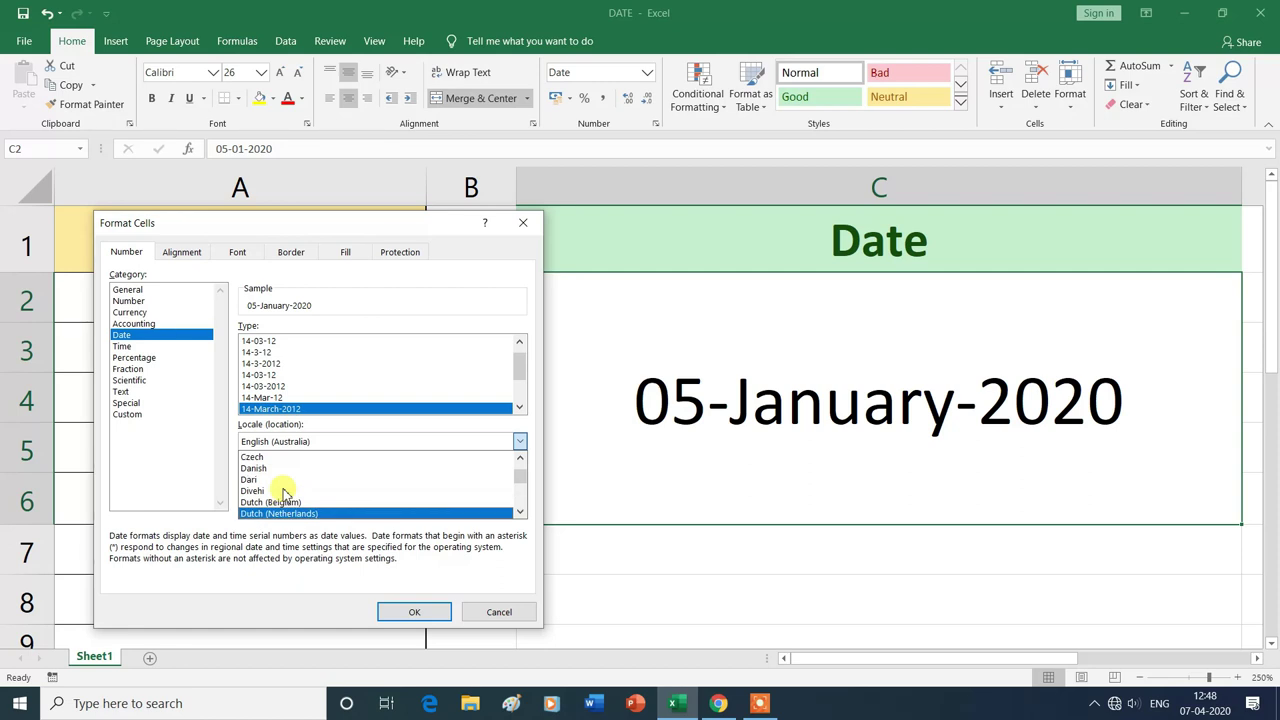
{"action": "scroll", "coordinate": [286, 494], "scroll_direction": "up", "scroll_amount": 1}
{"action": "scroll", "coordinate": [286, 494], "scroll_direction": "up", "scroll_amount": 1}
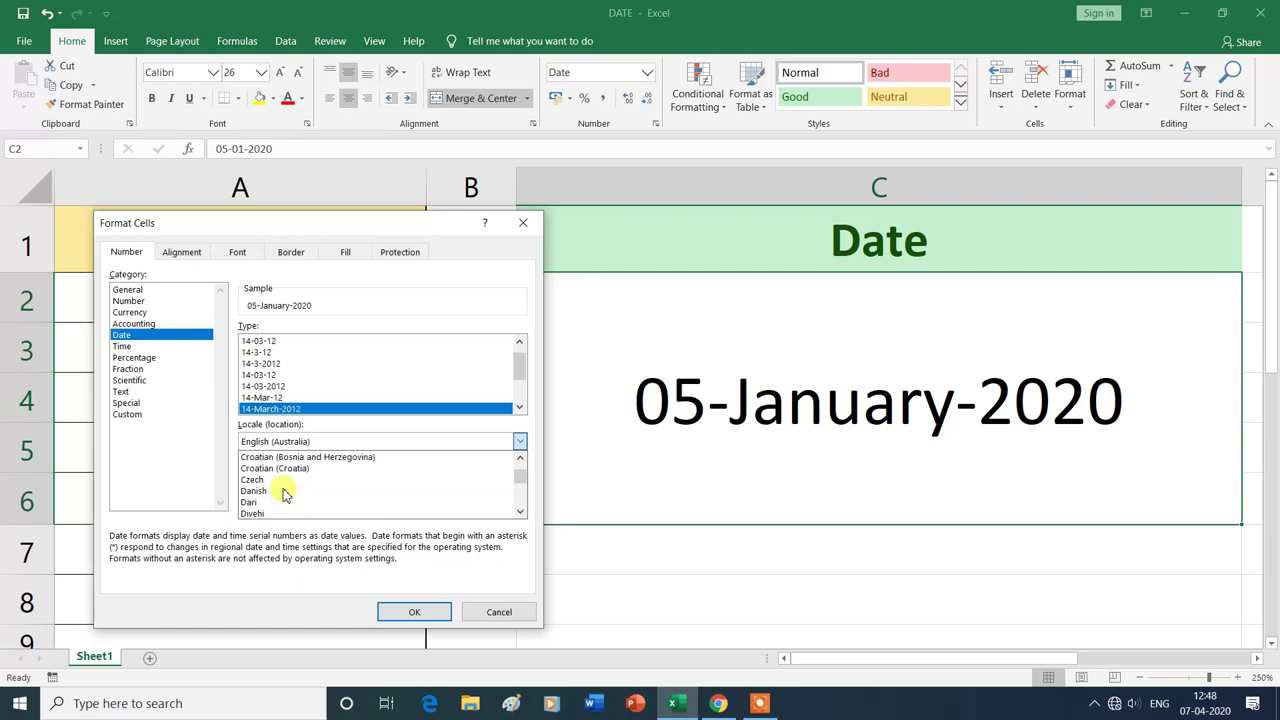
{"action": "scroll", "coordinate": [286, 494], "scroll_direction": "up", "scroll_amount": 1}
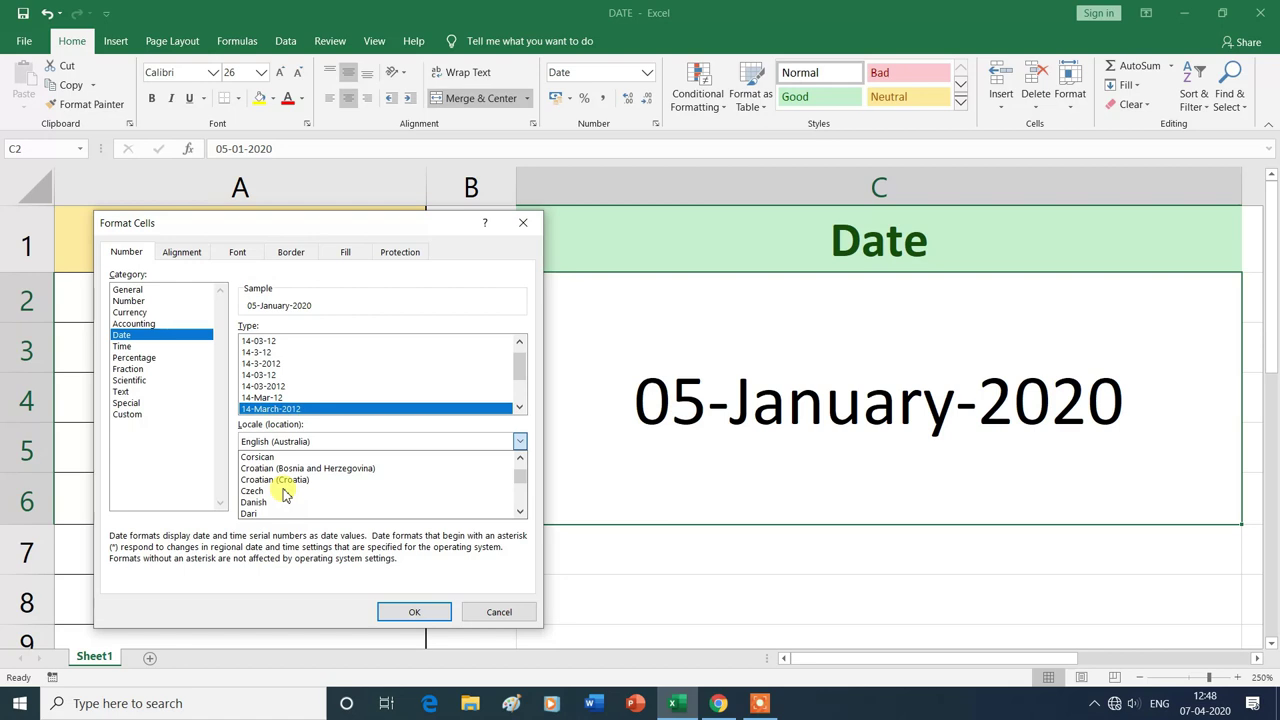
{"action": "scroll", "coordinate": [302, 466], "scroll_direction": "up", "scroll_amount": 2}
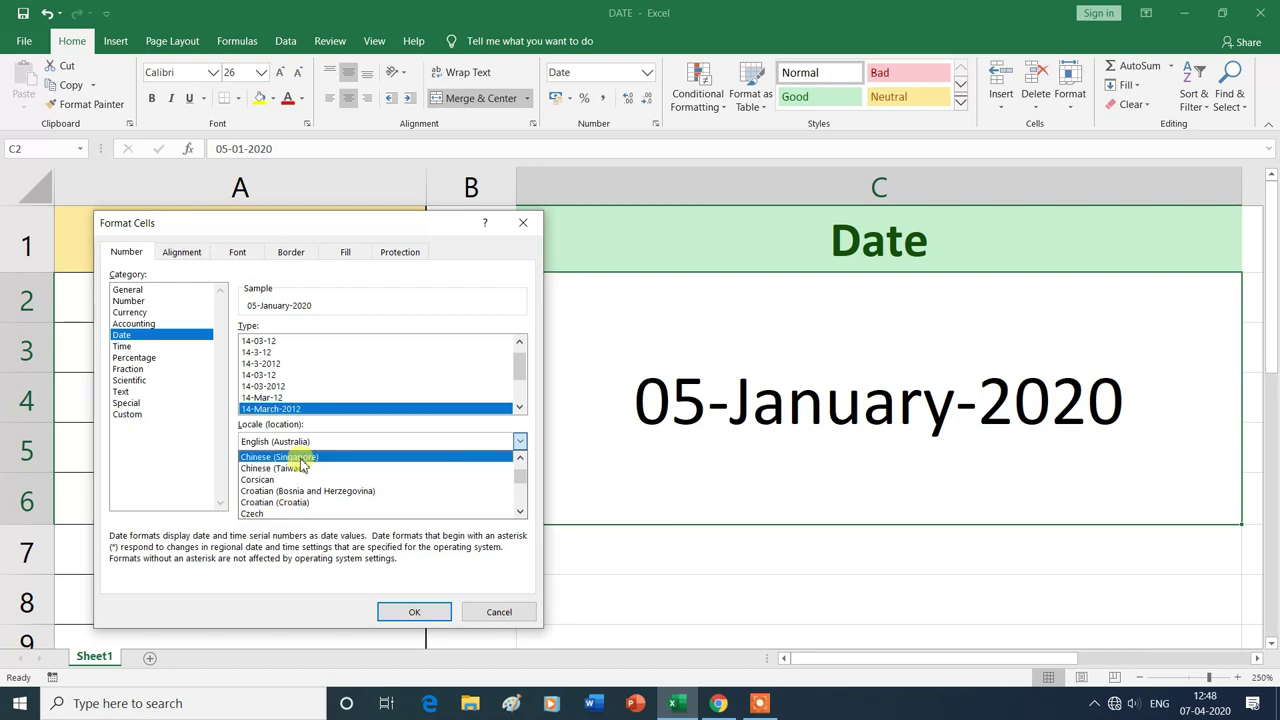
{"action": "left_click", "coordinate": [300, 458]}
{"action": "left_click", "coordinate": [418, 612]}
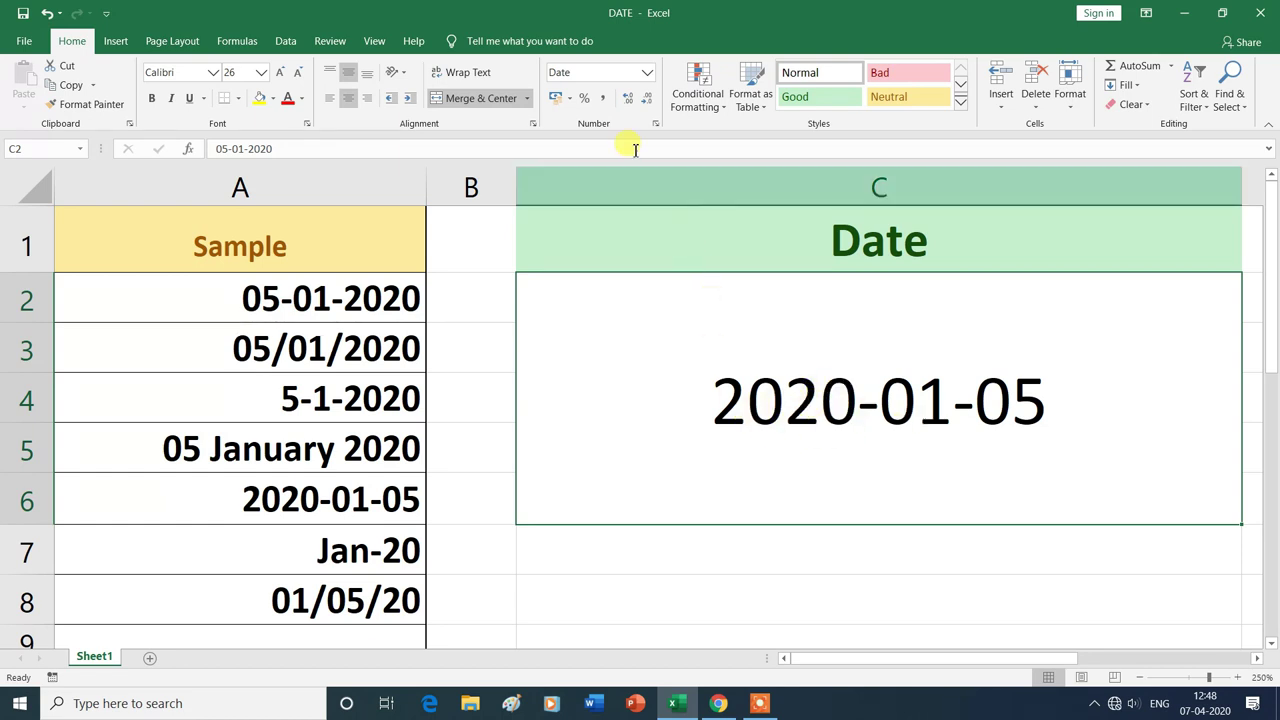
Select English (India) as C2's date locale in Format Cells and confirm it
{"action": "left_click", "coordinate": [650, 78]}
{"action": "left_click", "coordinate": [606, 493]}
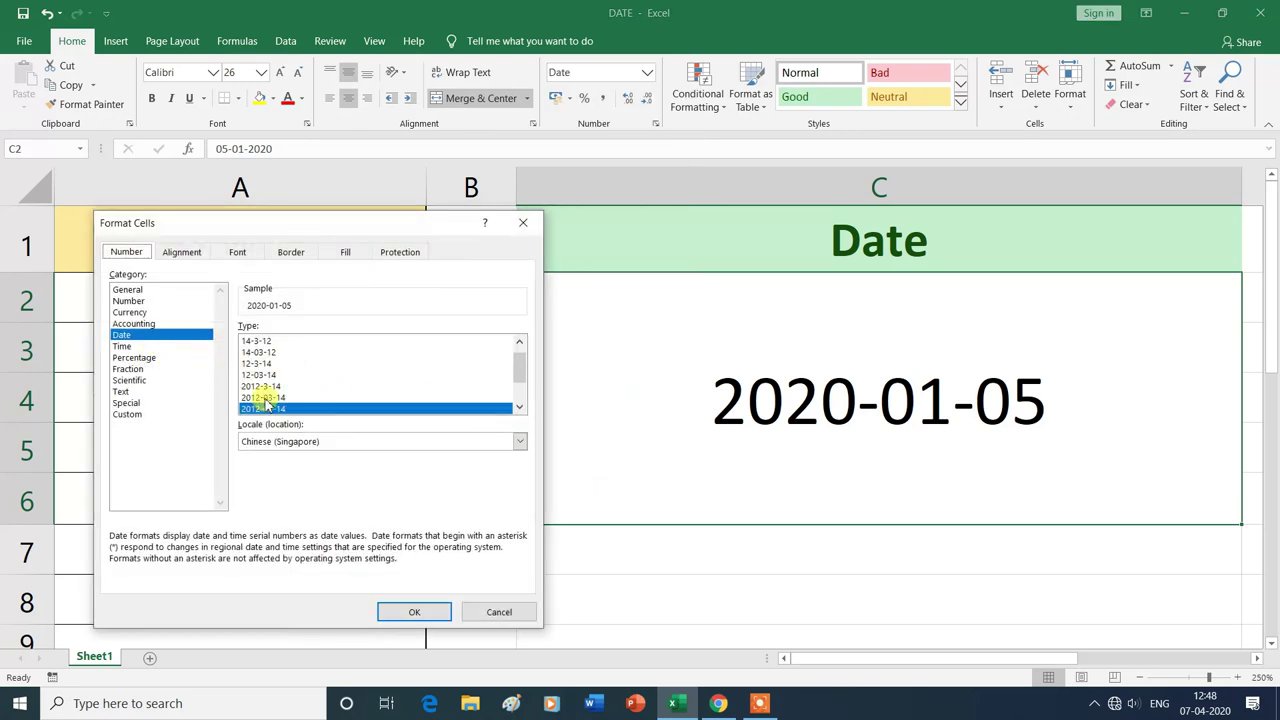
{"action": "left_click", "coordinate": [408, 441]}
{"action": "scroll", "coordinate": [363, 480], "scroll_direction": "down", "scroll_amount": 5}
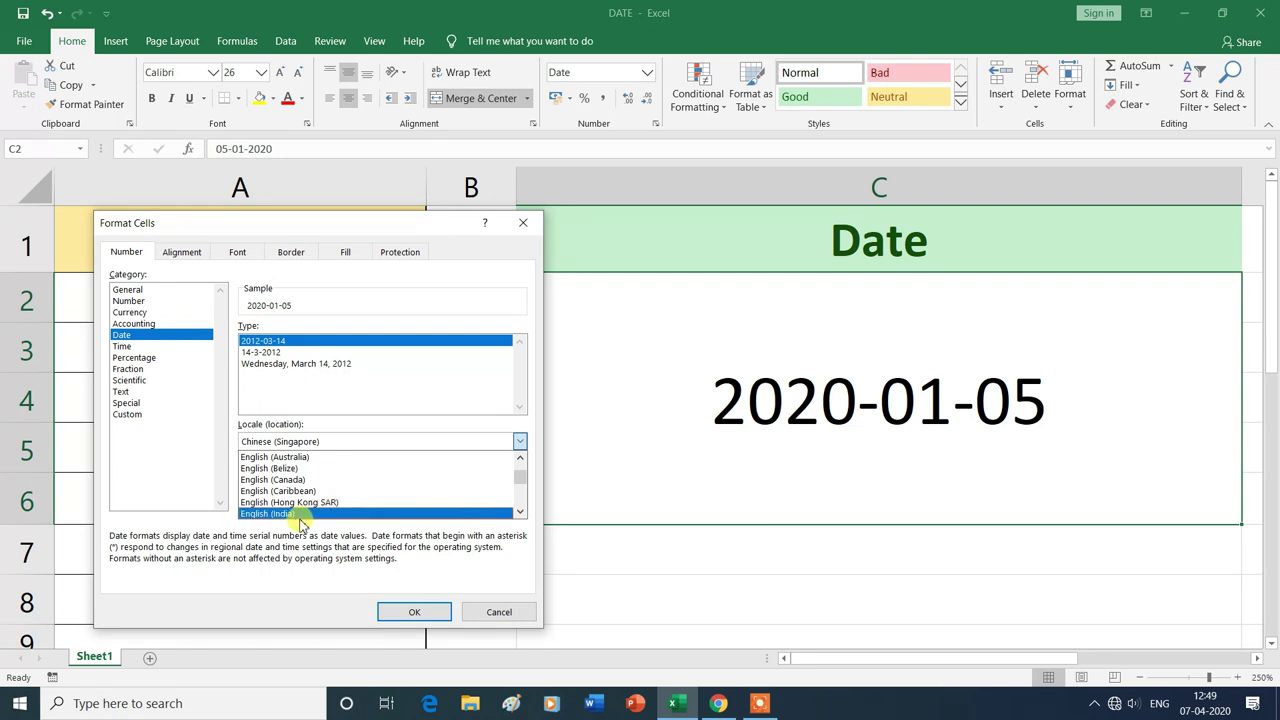
{"action": "left_click", "coordinate": [268, 516]}
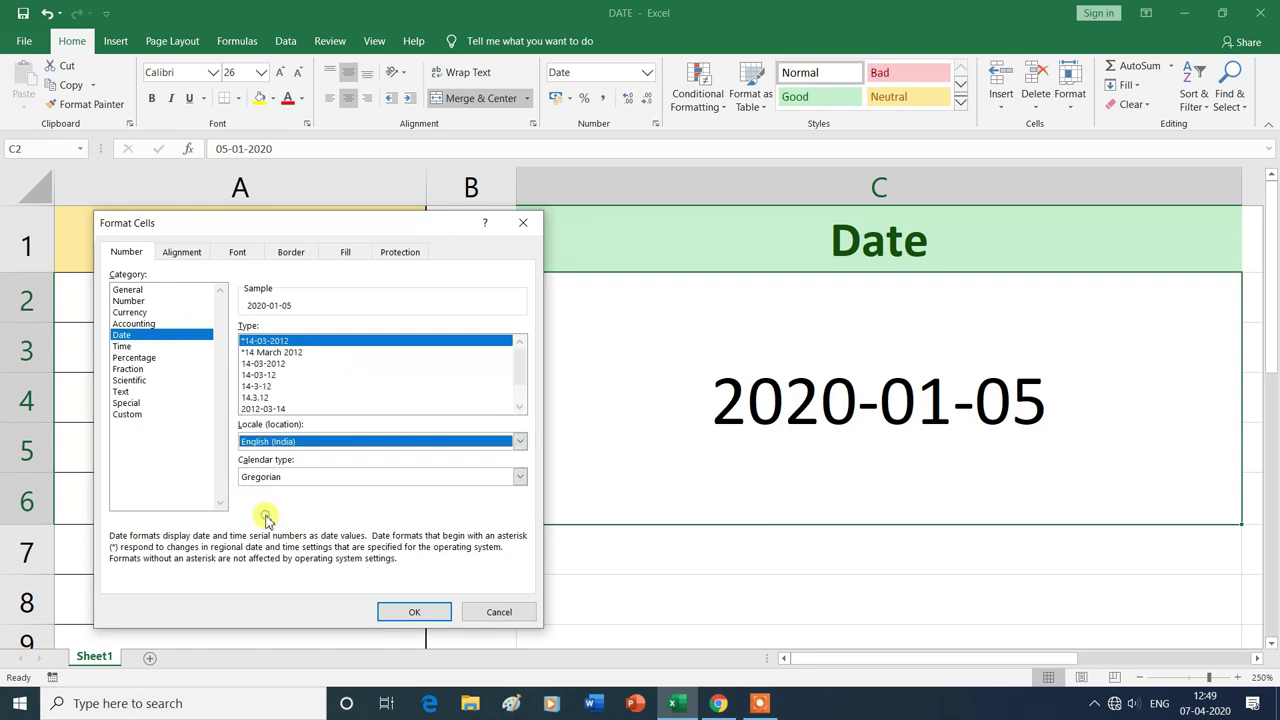
{"action": "left_click", "coordinate": [433, 612]}
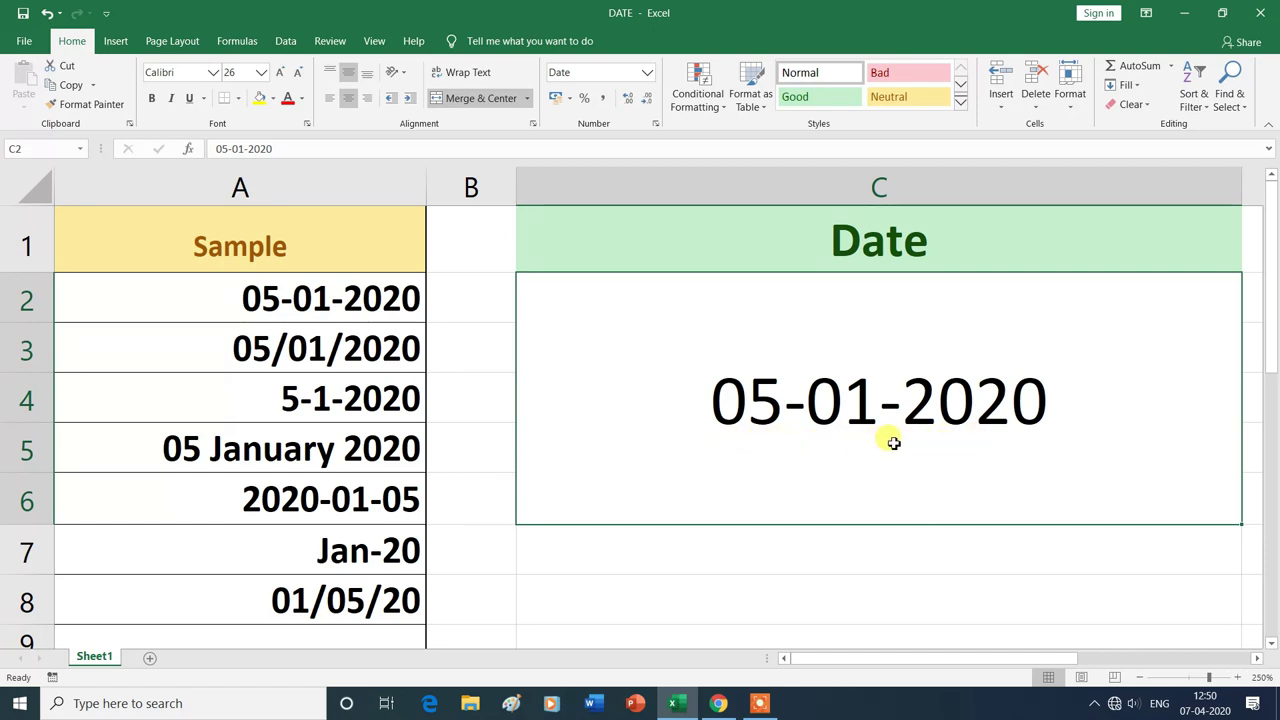
Bring up the number format list for C2 again
{"action": "left_click", "coordinate": [647, 72]}
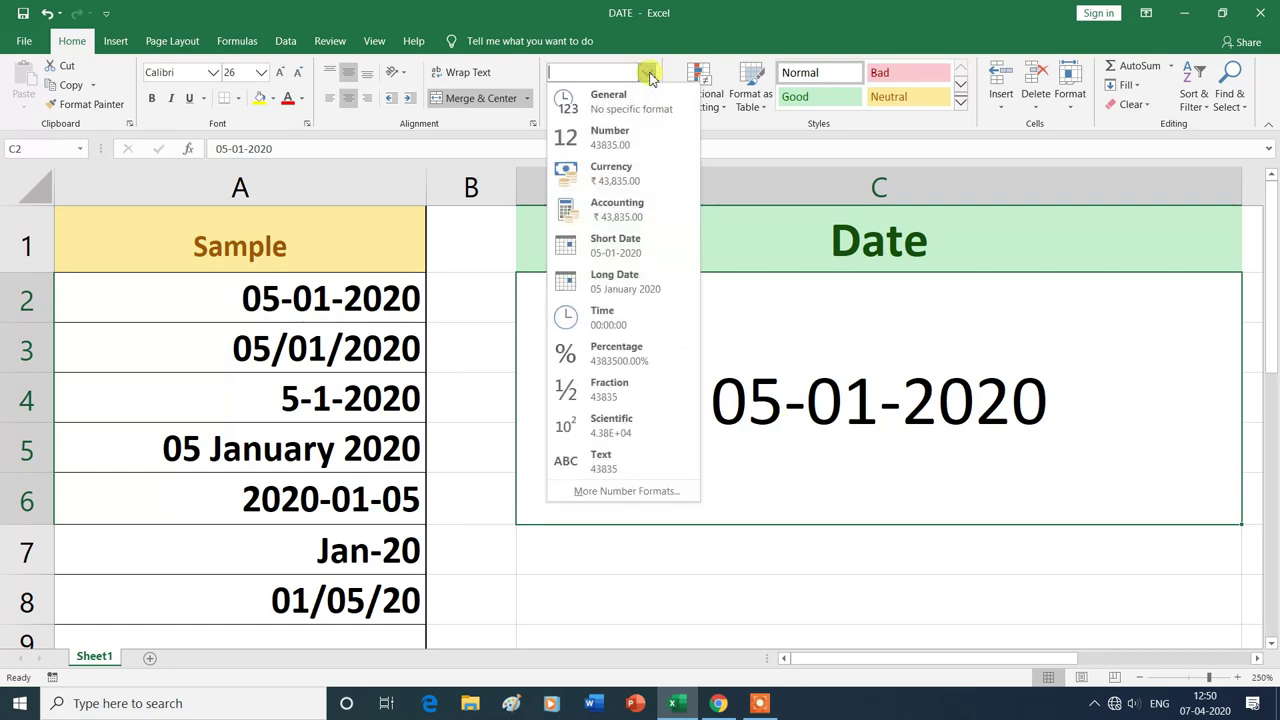
Set the date locale for C2 to Punjabi (India)
{"action": "left_click", "coordinate": [585, 492]}
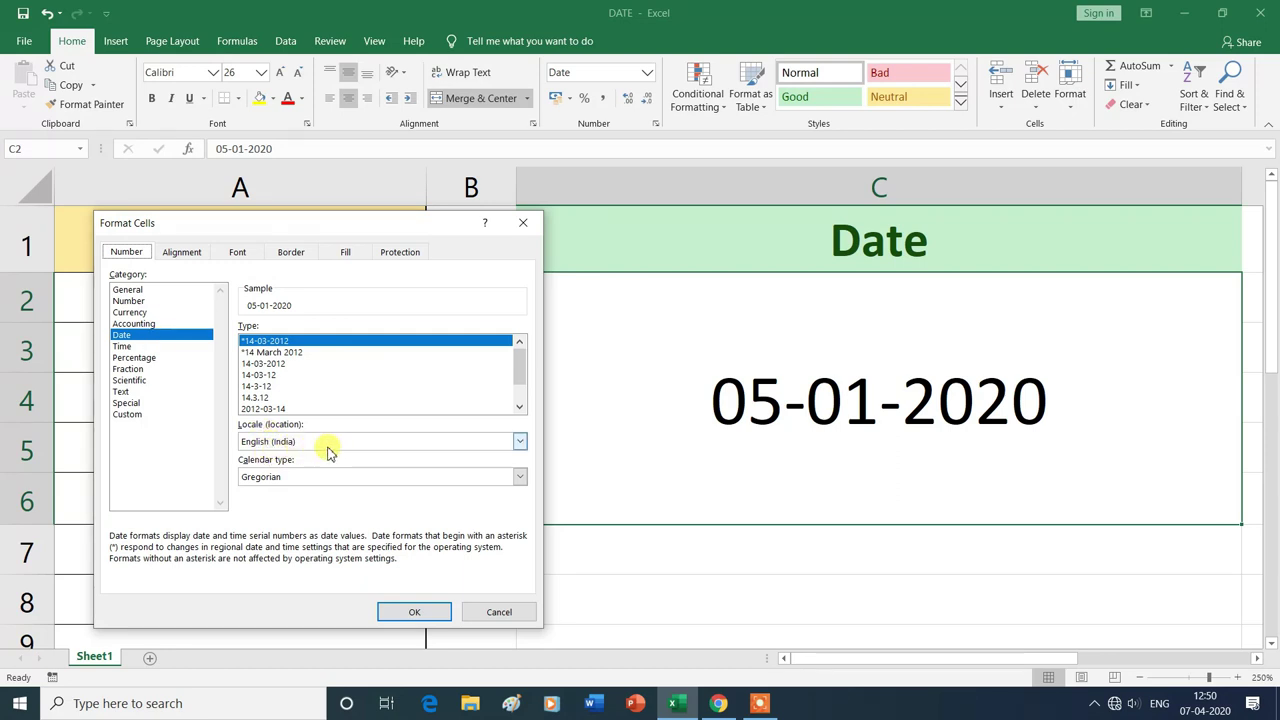
{"action": "left_click", "coordinate": [520, 442]}
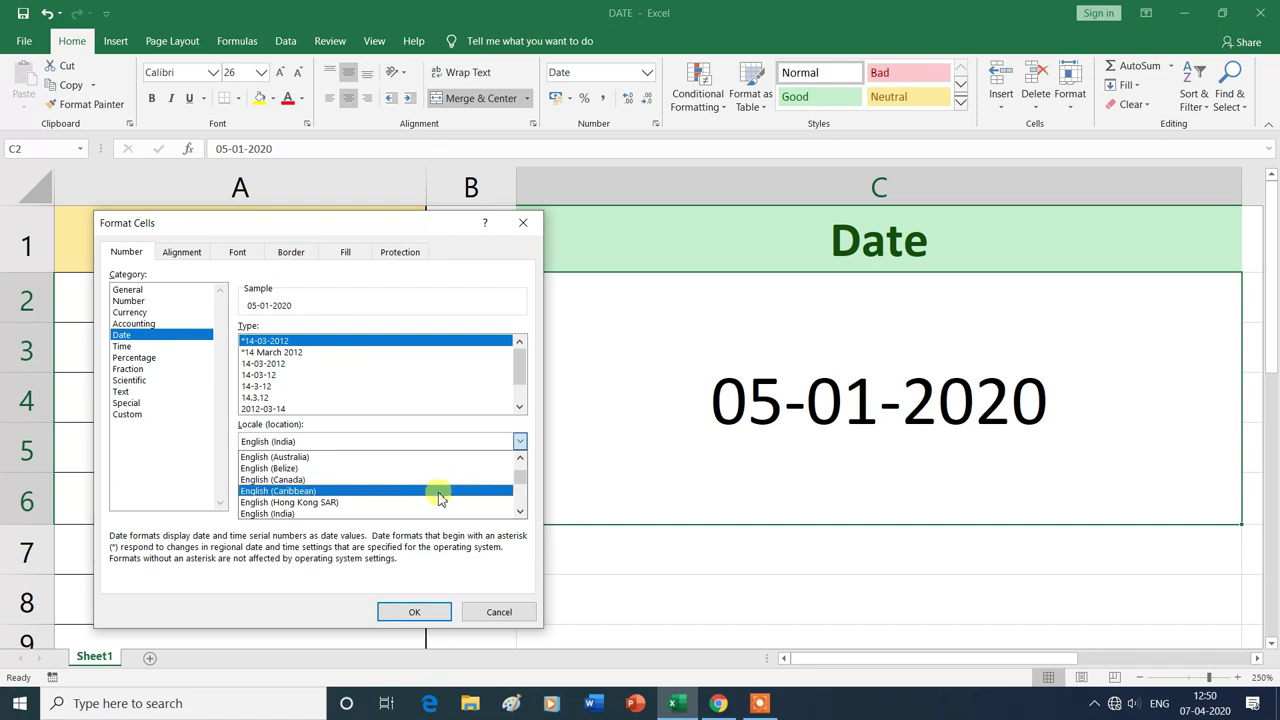
{"action": "key", "text": "p"}
{"action": "scroll", "coordinate": [440, 497], "scroll_direction": "down", "scroll_amount": 2}
{"action": "scroll", "coordinate": [440, 497], "scroll_direction": "down", "scroll_amount": 1}
{"action": "scroll", "coordinate": [440, 497], "scroll_direction": "down", "scroll_amount": 1}
{"action": "scroll", "coordinate": [440, 497], "scroll_direction": "down", "scroll_amount": 1}
{"action": "scroll", "coordinate": [440, 497], "scroll_direction": "down", "scroll_amount": 1}
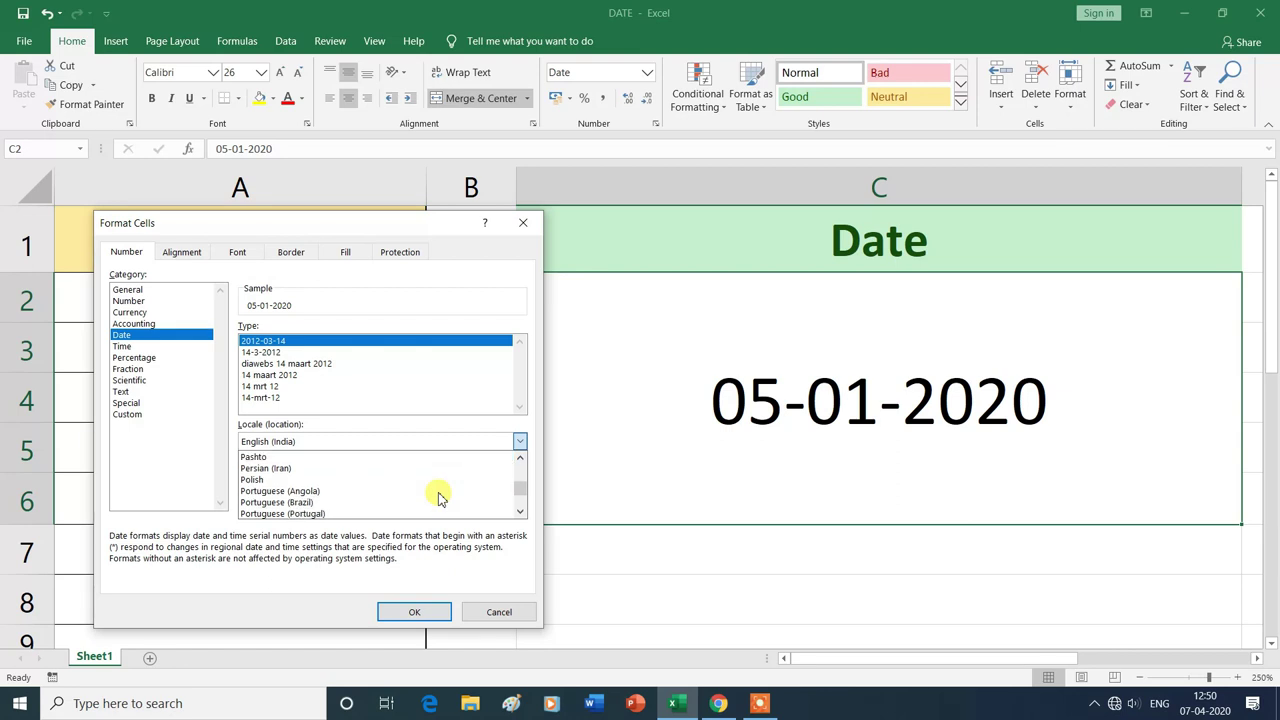
{"action": "scroll", "coordinate": [440, 497], "scroll_direction": "down", "scroll_amount": 1}
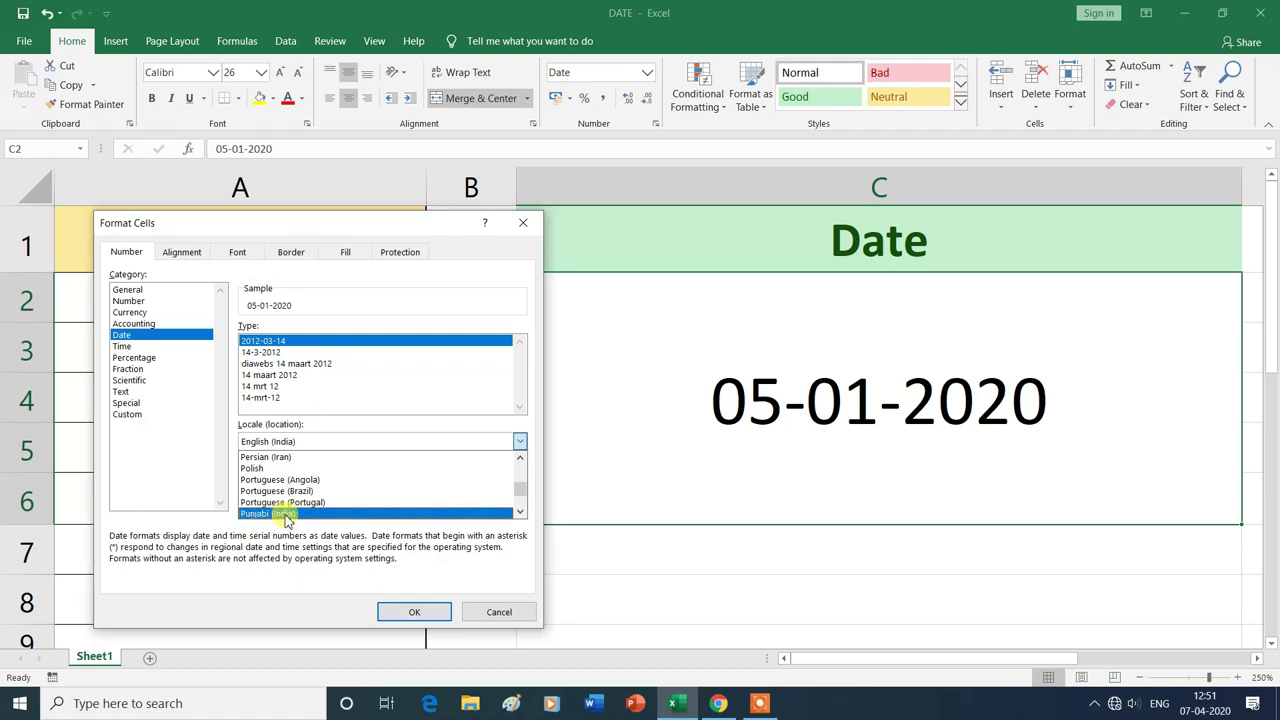
{"action": "left_click", "coordinate": [285, 514]}
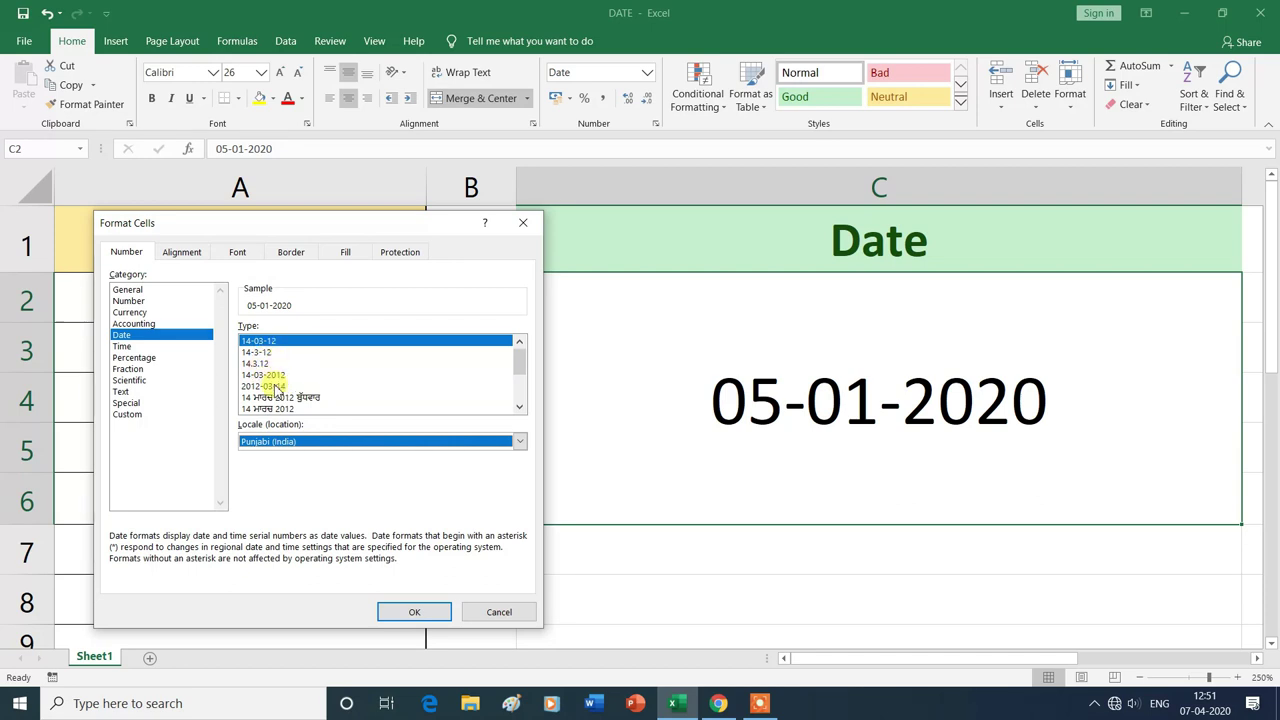
Apply the 14 ਮਾਰਚ 2012 type so C2 reads 5 ਜਨਵਰੀ 2020
{"action": "scroll", "coordinate": [280, 380], "scroll_direction": "down", "scroll_amount": 2}
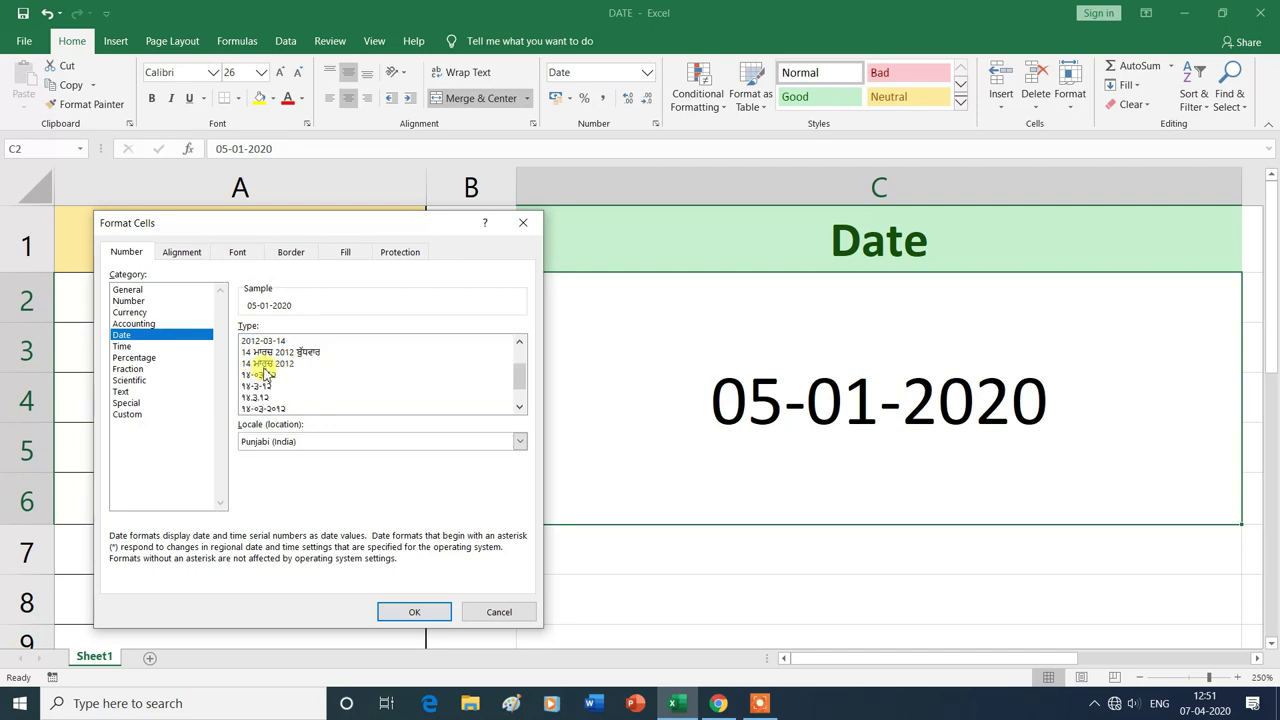
{"action": "left_click", "coordinate": [266, 364]}
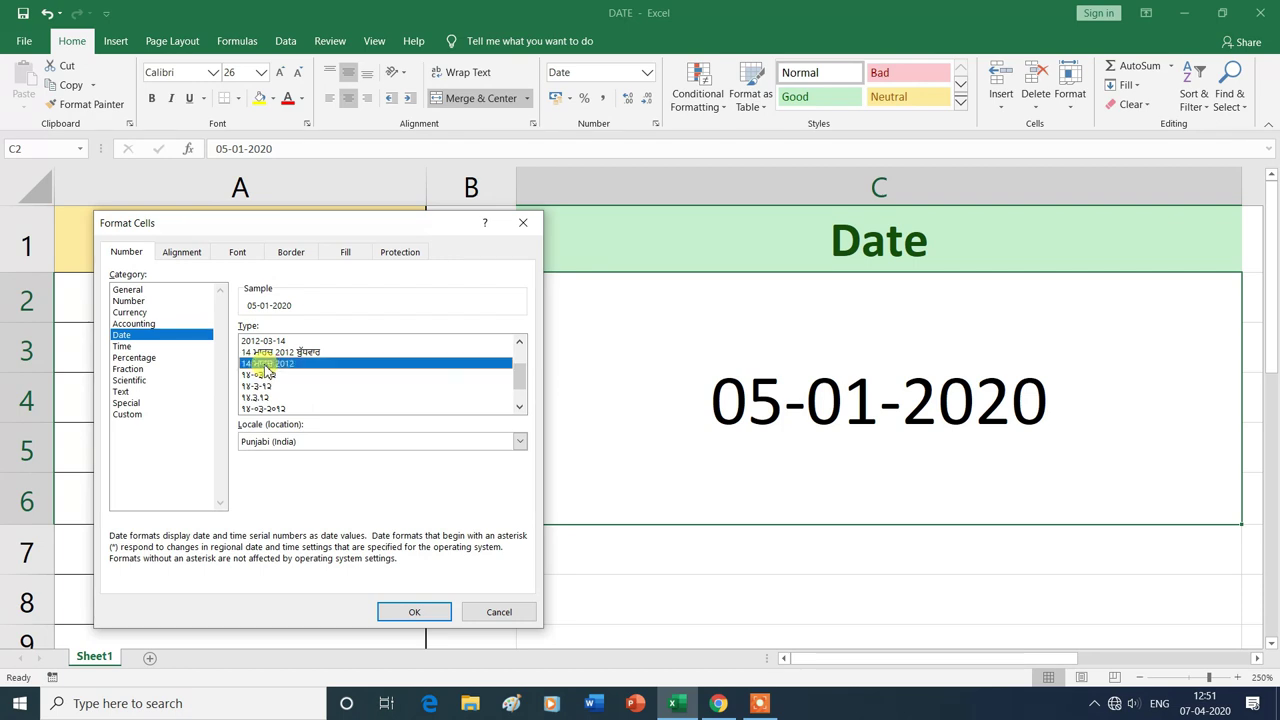
{"action": "left_click", "coordinate": [416, 614]}
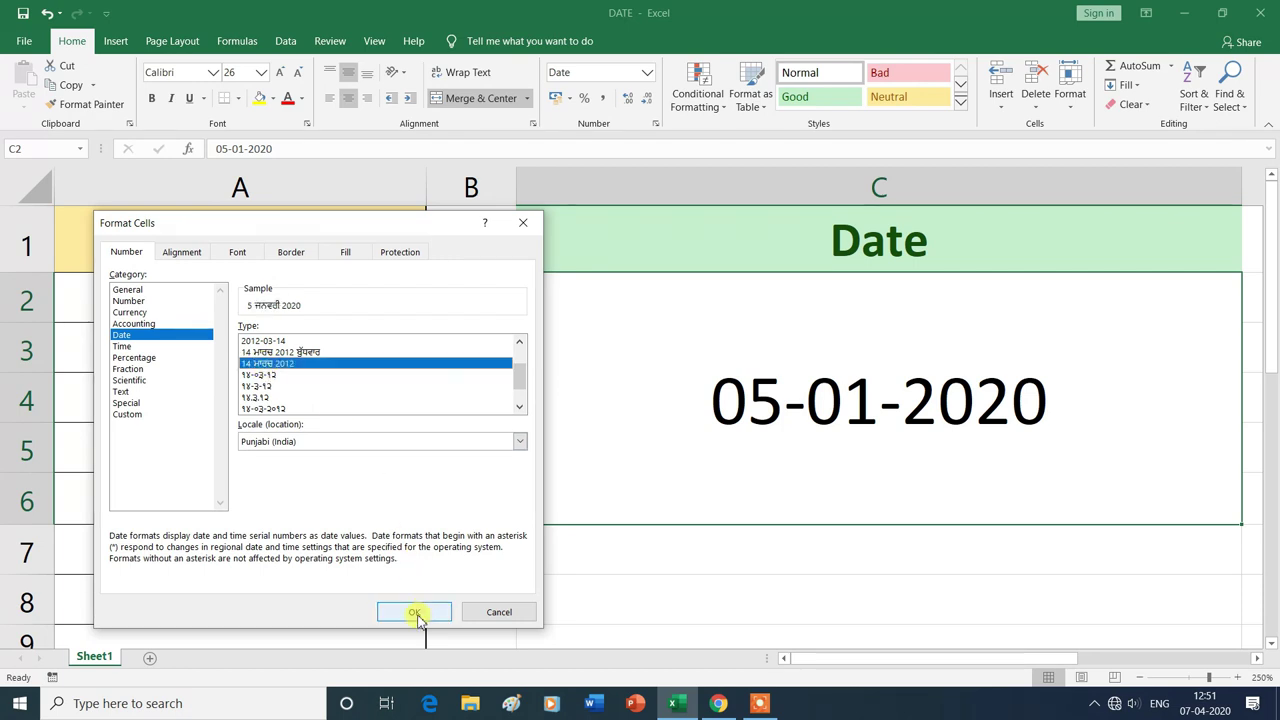
{"action": "left_click", "coordinate": [416, 614]}
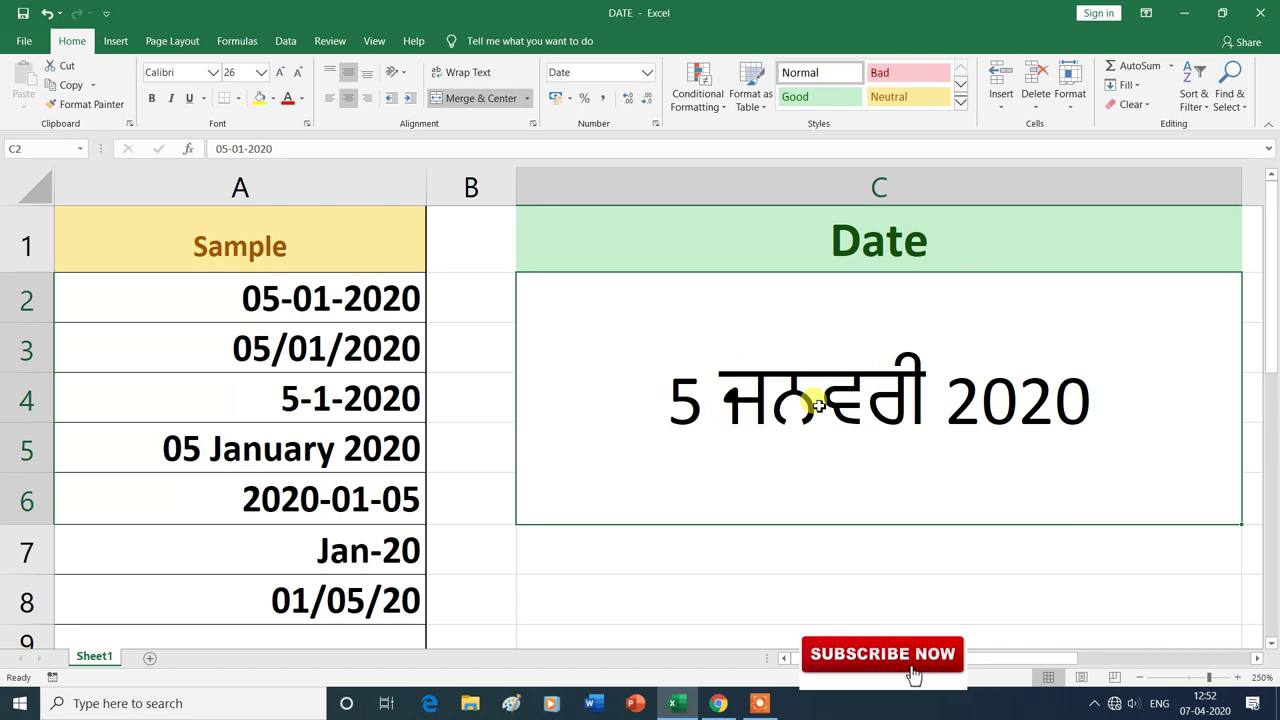
Give C2 the Hindi locale's 14 मार्च 2012 date type, reading 5 जनवरी 2020
{"action": "left_click", "coordinate": [646, 73]}
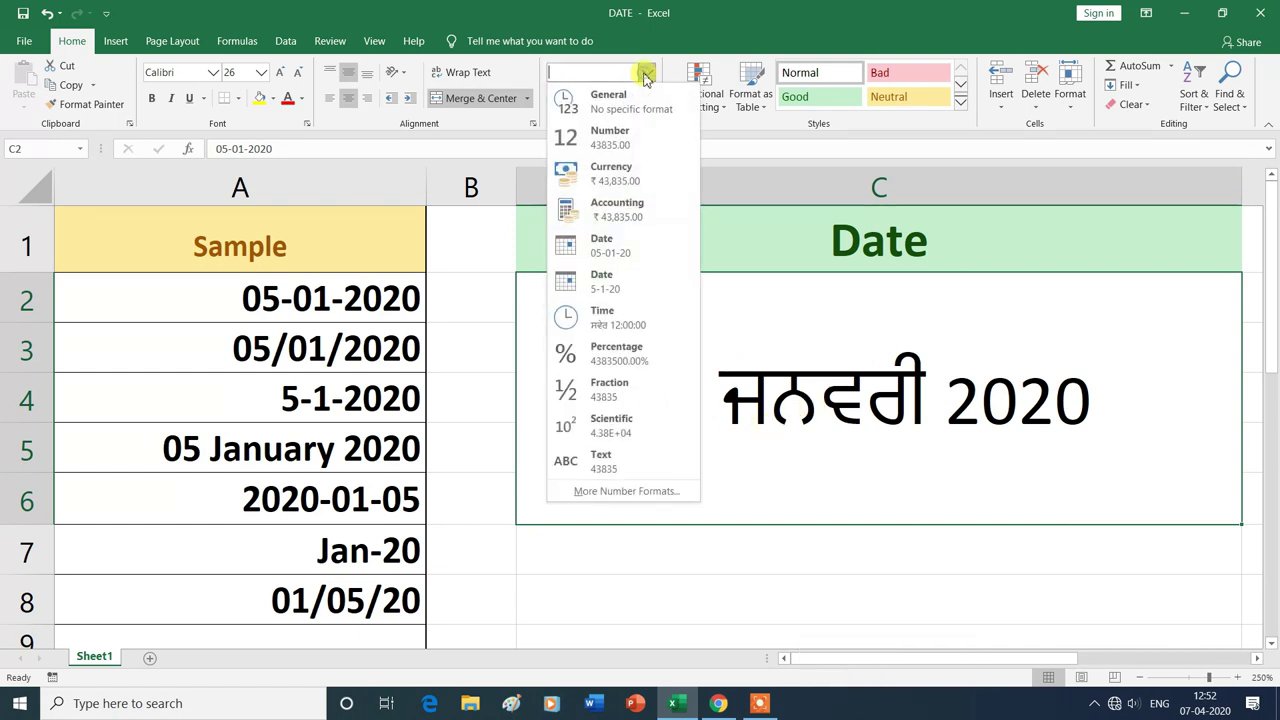
{"action": "left_click", "coordinate": [590, 491]}
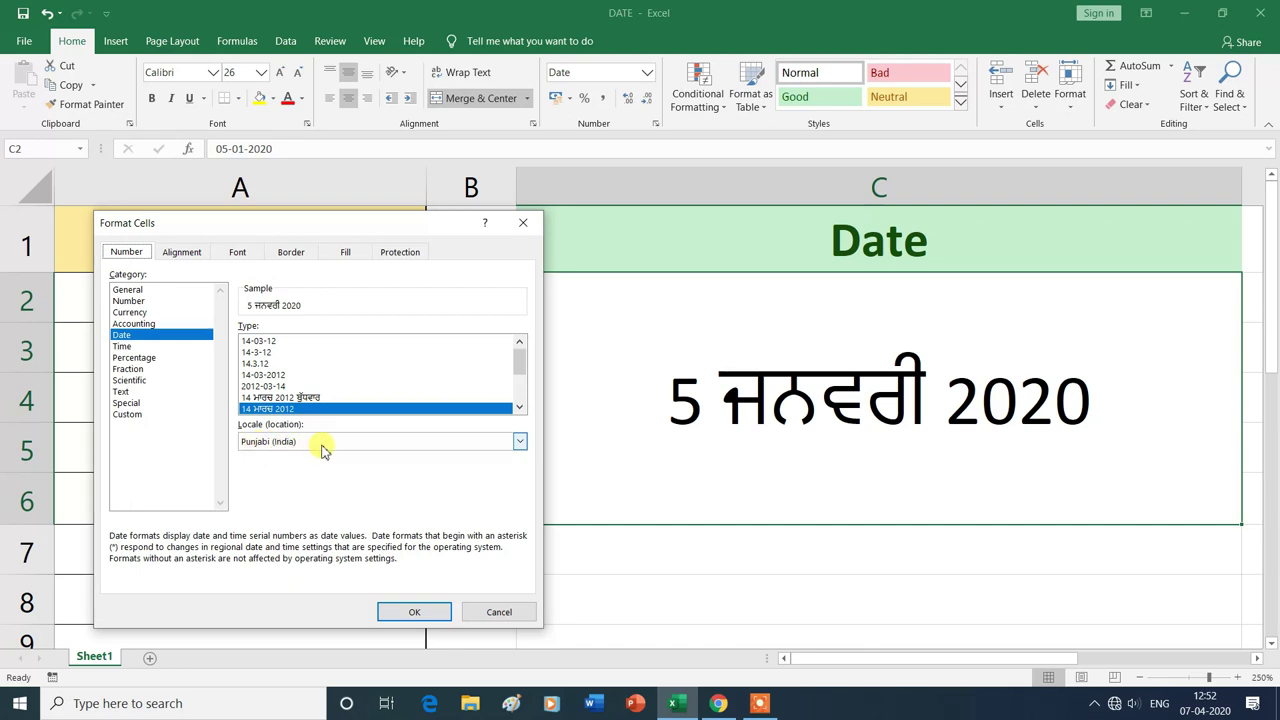
{"action": "left_click", "coordinate": [520, 443]}
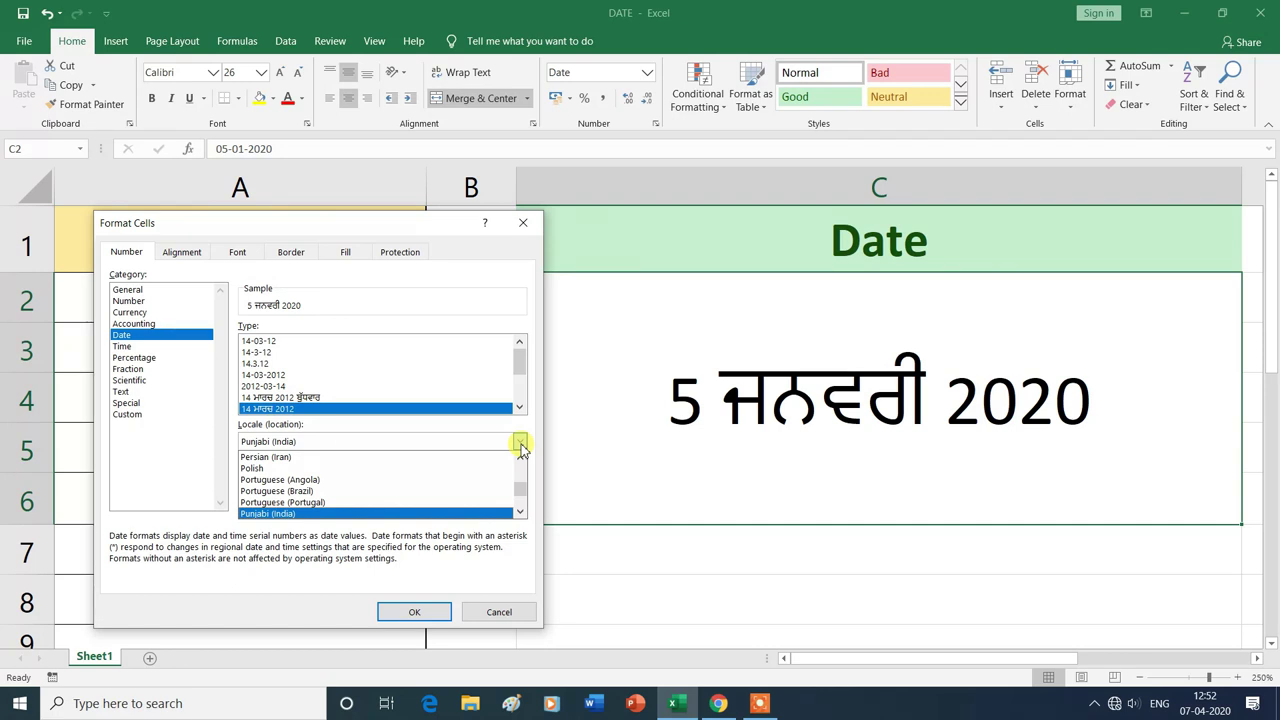
{"action": "key", "text": "h"}
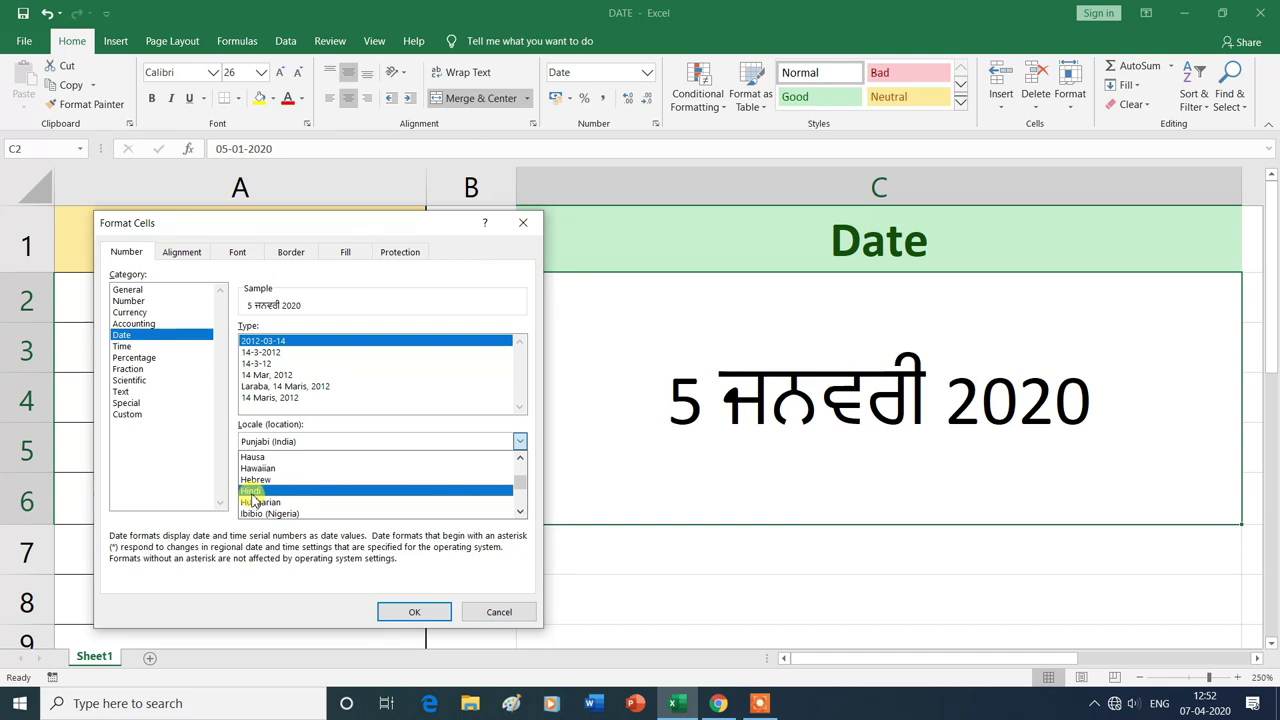
{"action": "left_click", "coordinate": [252, 491]}
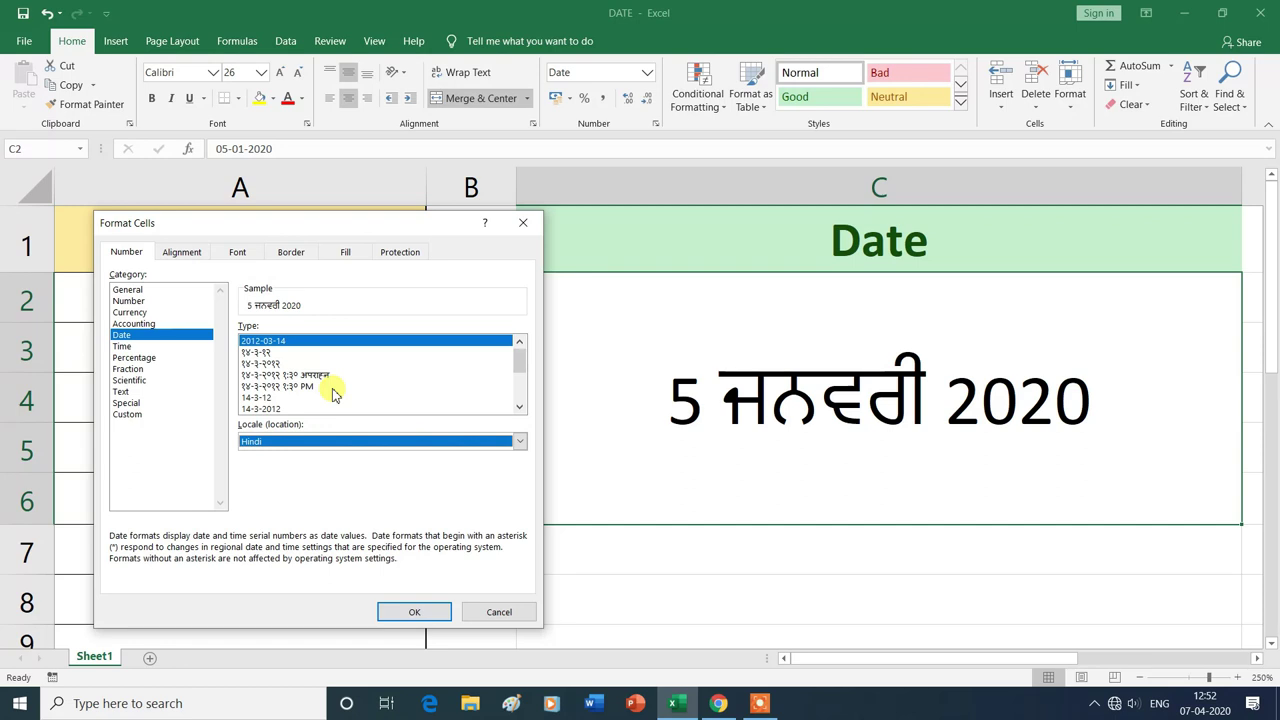
{"action": "left_click", "coordinate": [333, 392]}
{"action": "scroll", "coordinate": [322, 380], "scroll_direction": "down", "scroll_amount": 3}
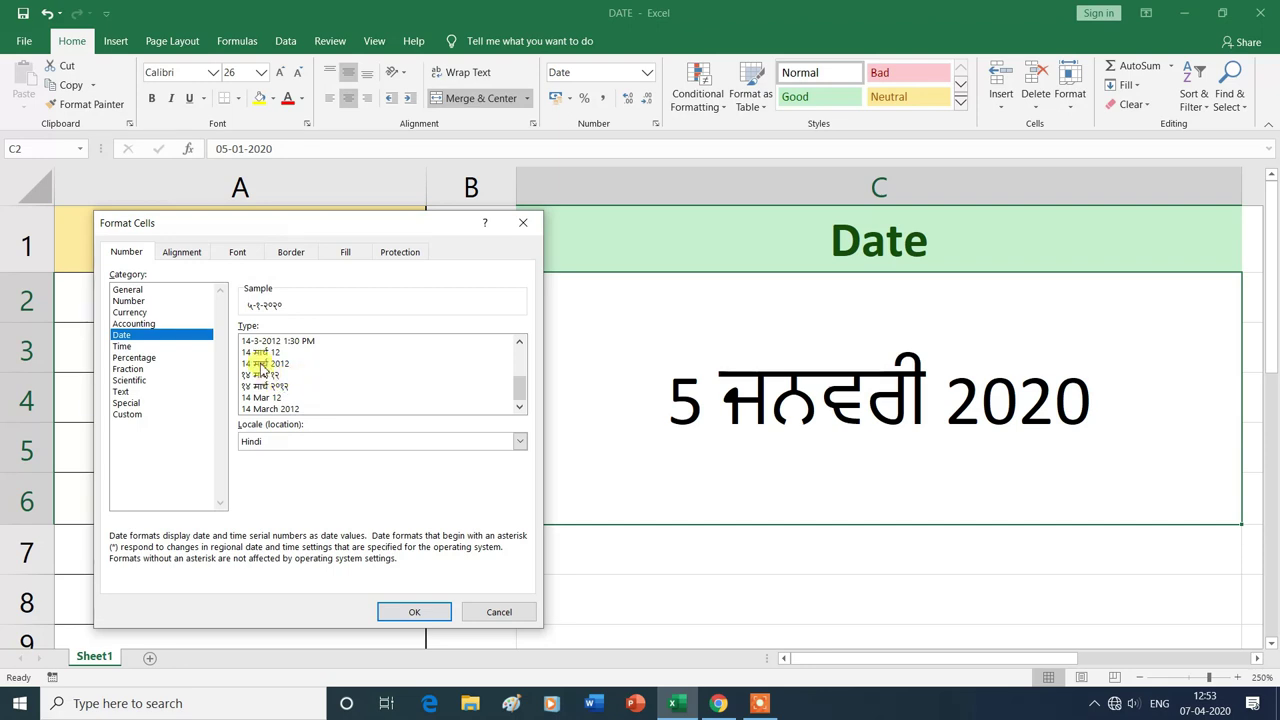
{"action": "left_click", "coordinate": [262, 364]}
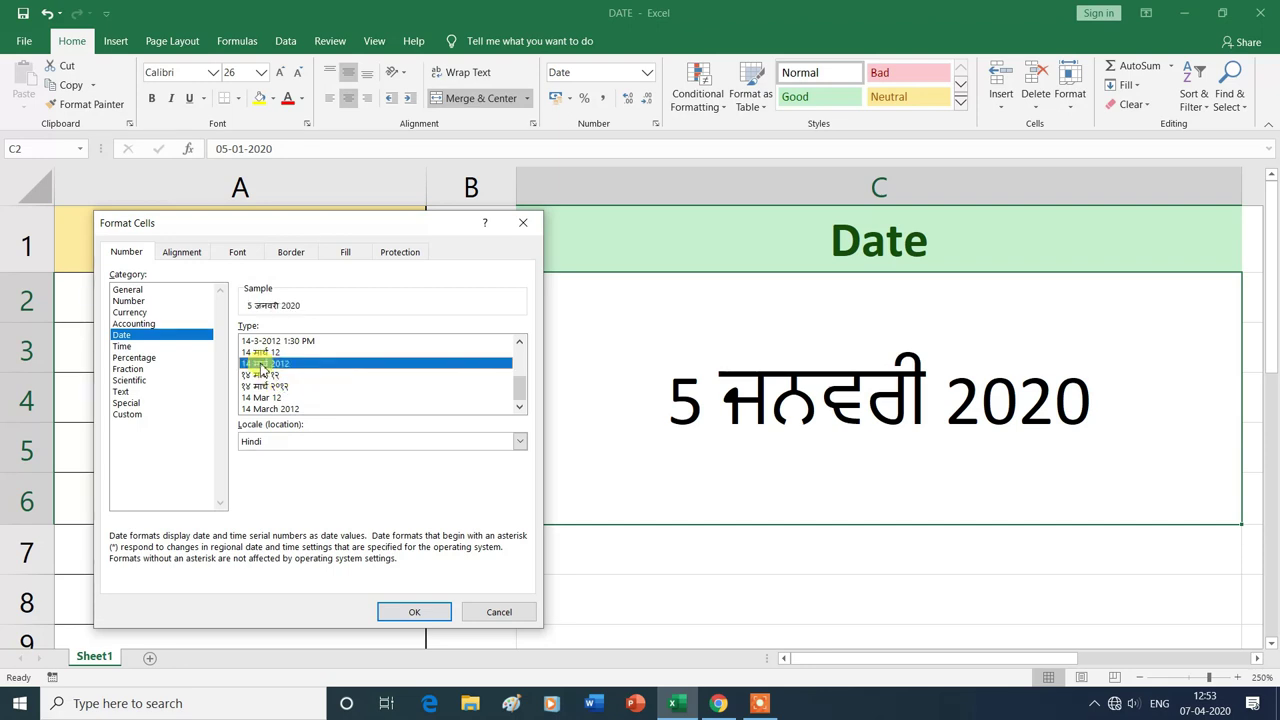
{"action": "left_click", "coordinate": [405, 613]}
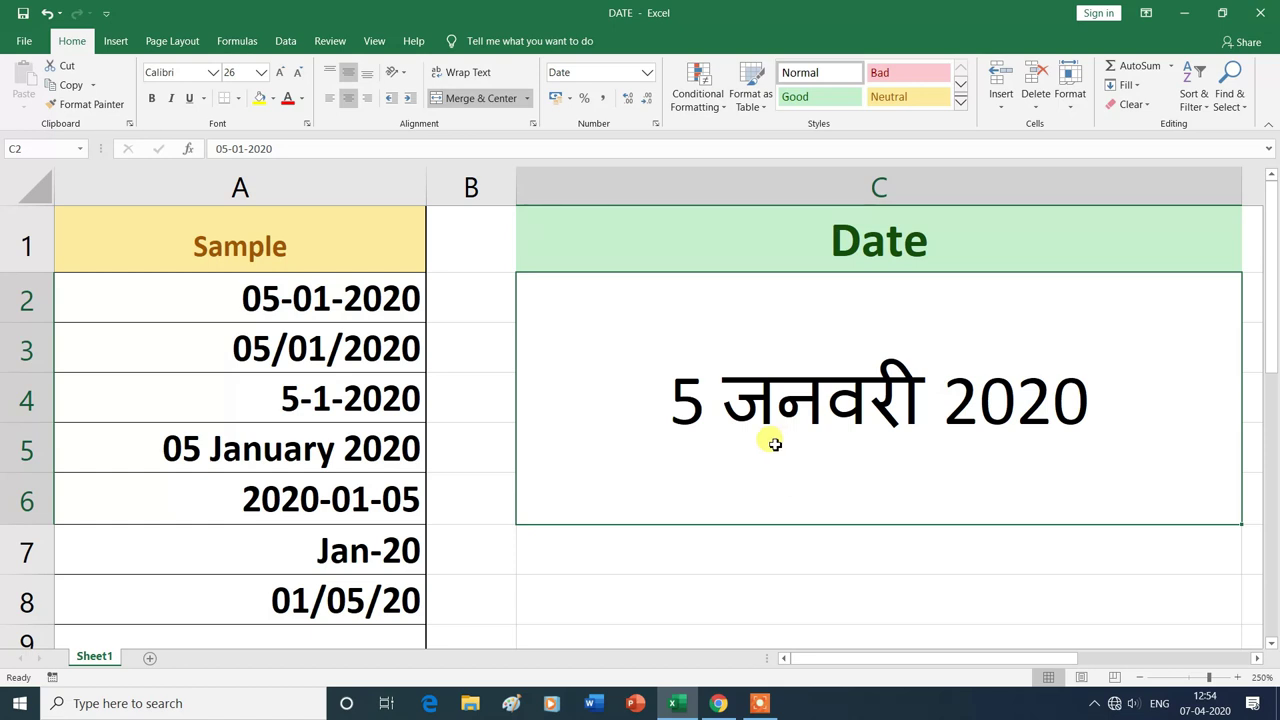
{"action": "left_click", "coordinate": [646, 78]}
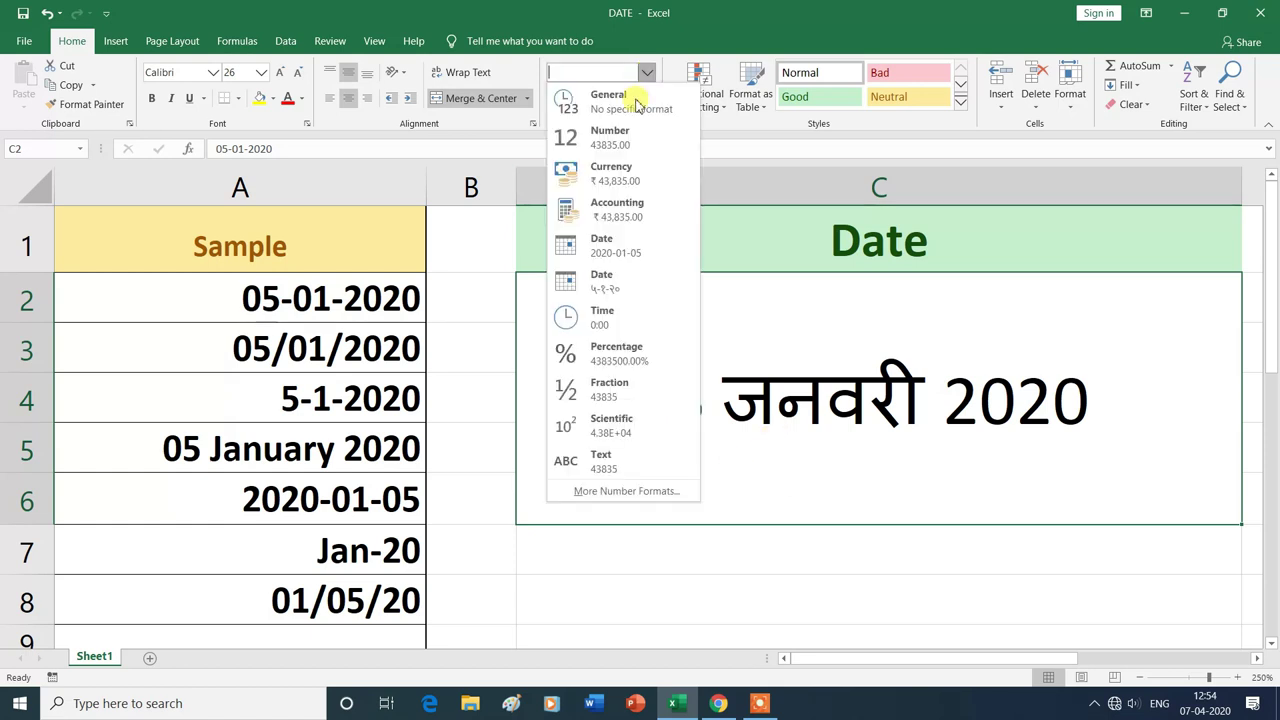
Set C2's date locale back to English (India) with the 14-03-2012 type
{"action": "left_click", "coordinate": [621, 491]}
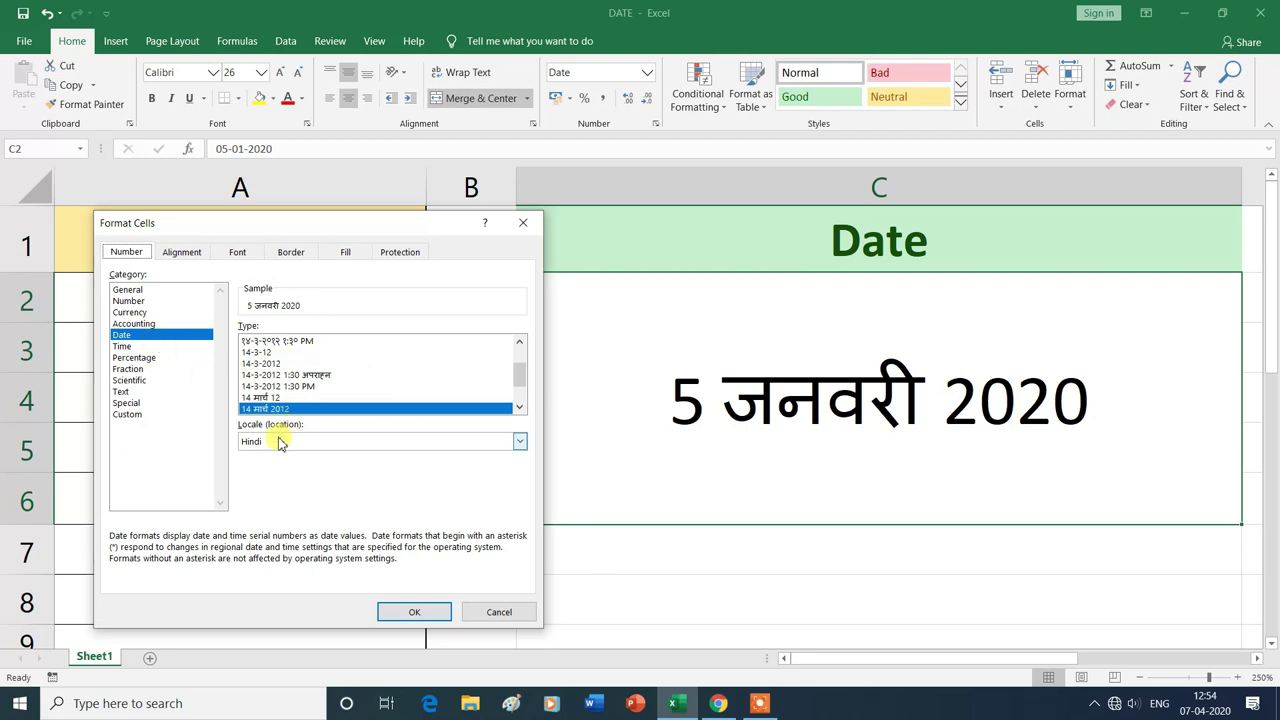
{"action": "left_click", "coordinate": [519, 444]}
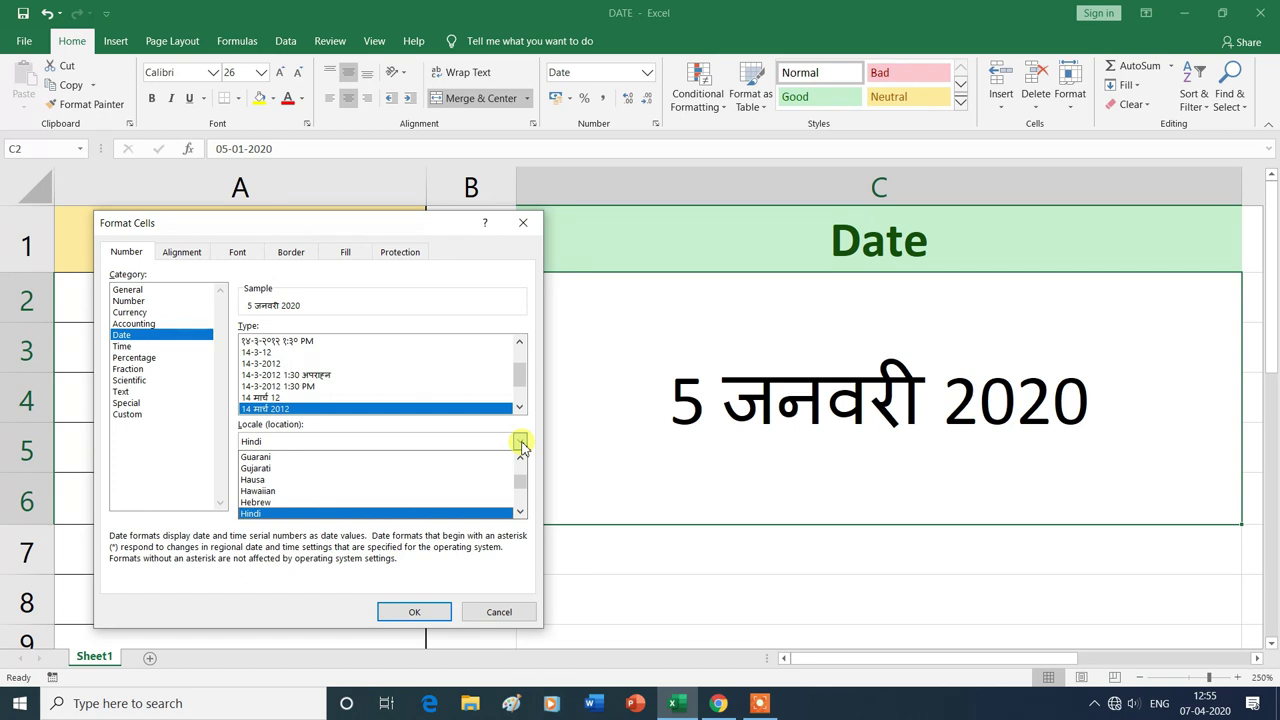
{"action": "scroll", "coordinate": [519, 446], "scroll_direction": "up", "scroll_amount": 15}
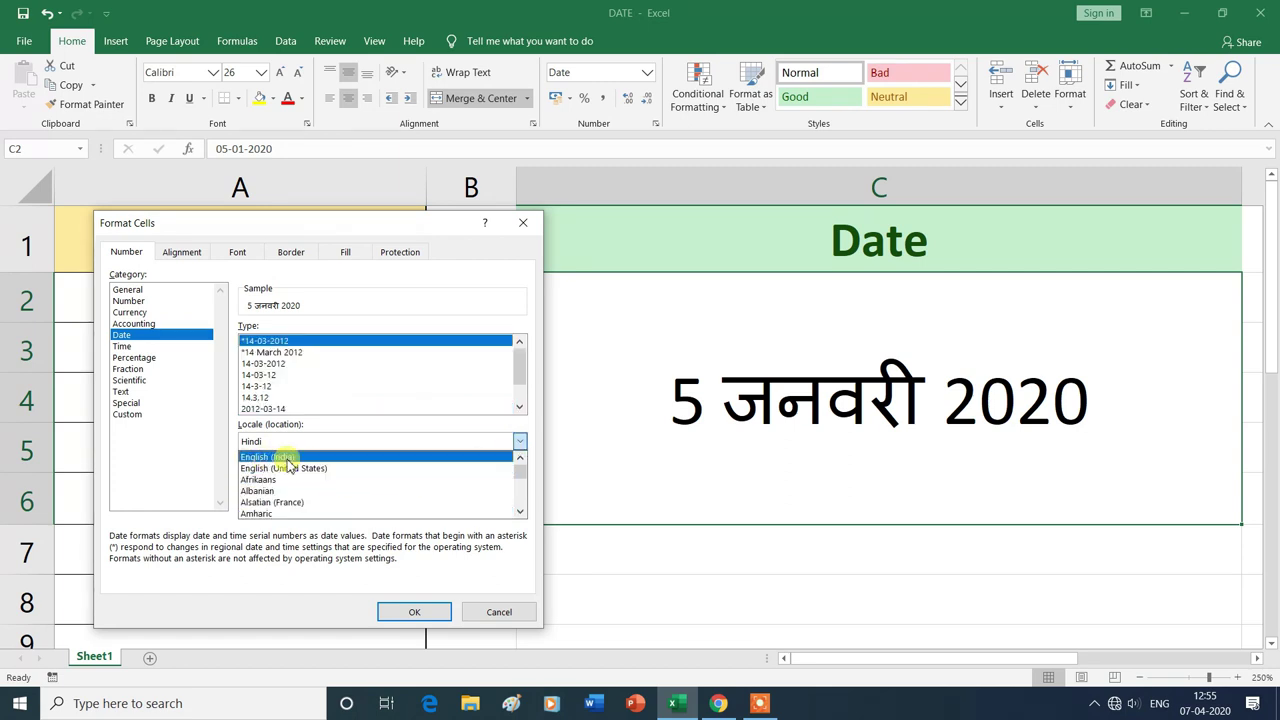
{"action": "left_click", "coordinate": [290, 459]}
{"action": "left_click", "coordinate": [420, 612]}
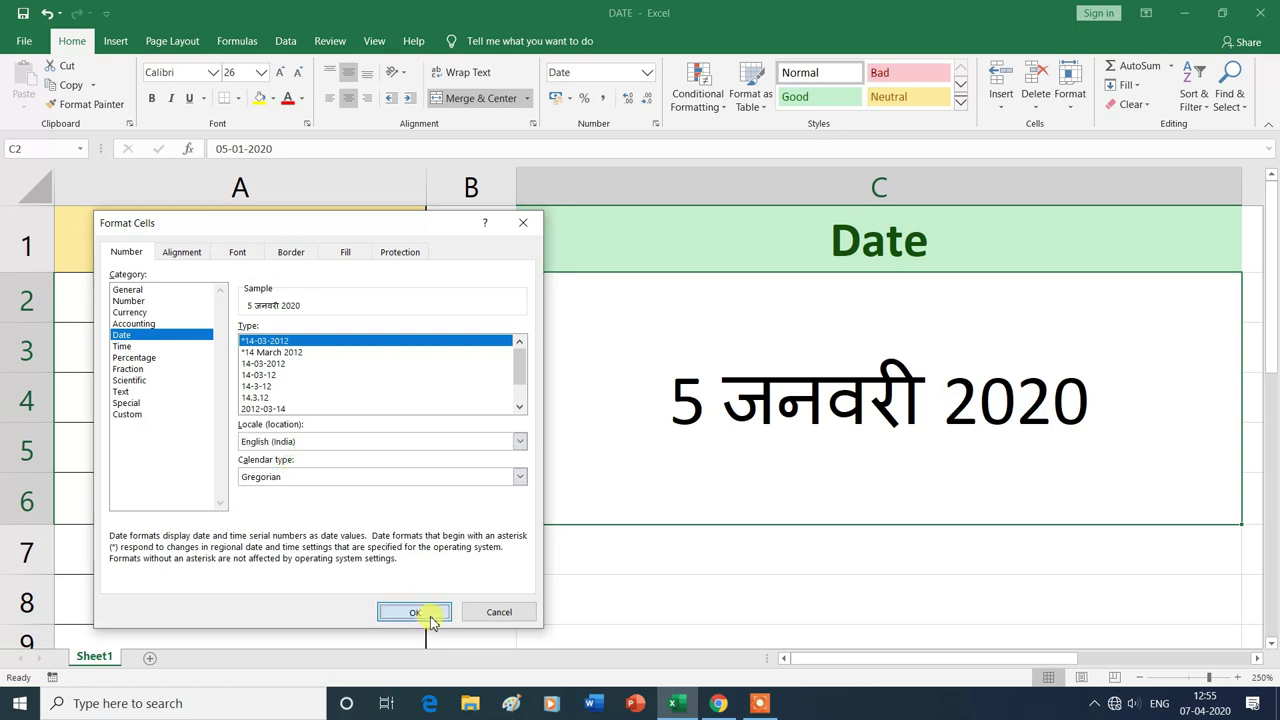